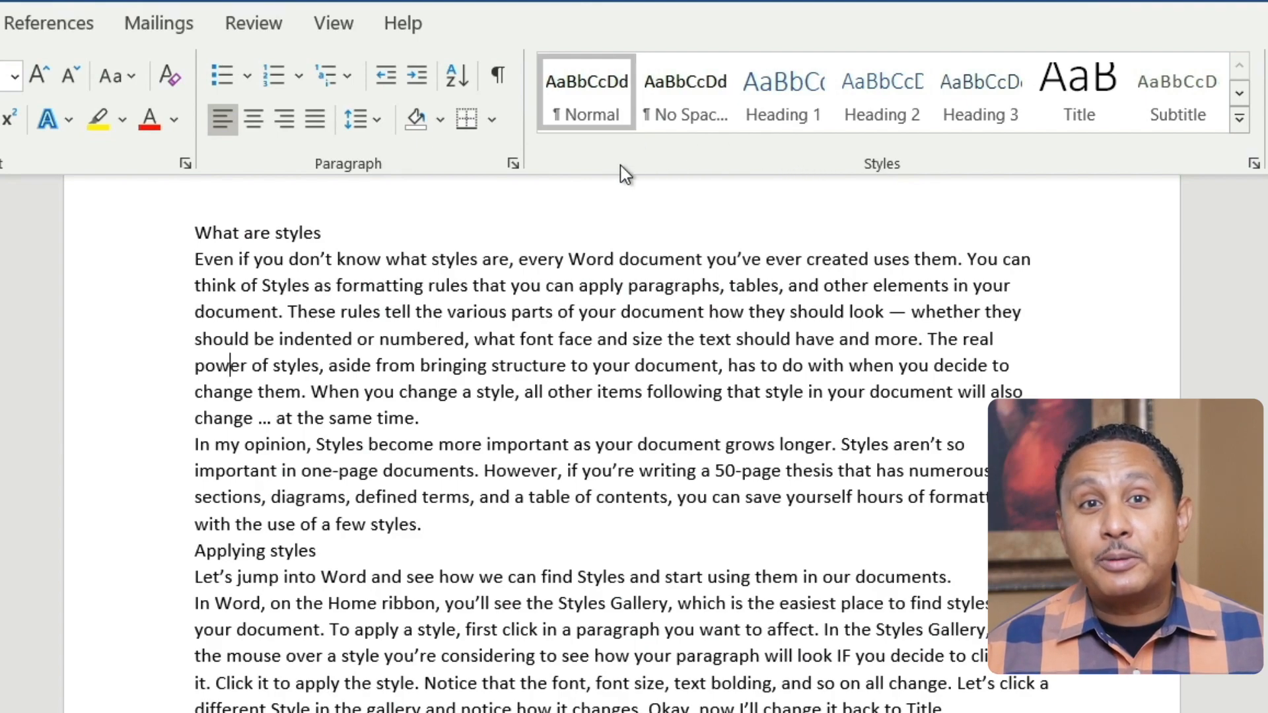
Step: Apply the Title style to the "What are styles" paragraph, trying Heading 2 on it before returning it to Title
left_click(283, 233)
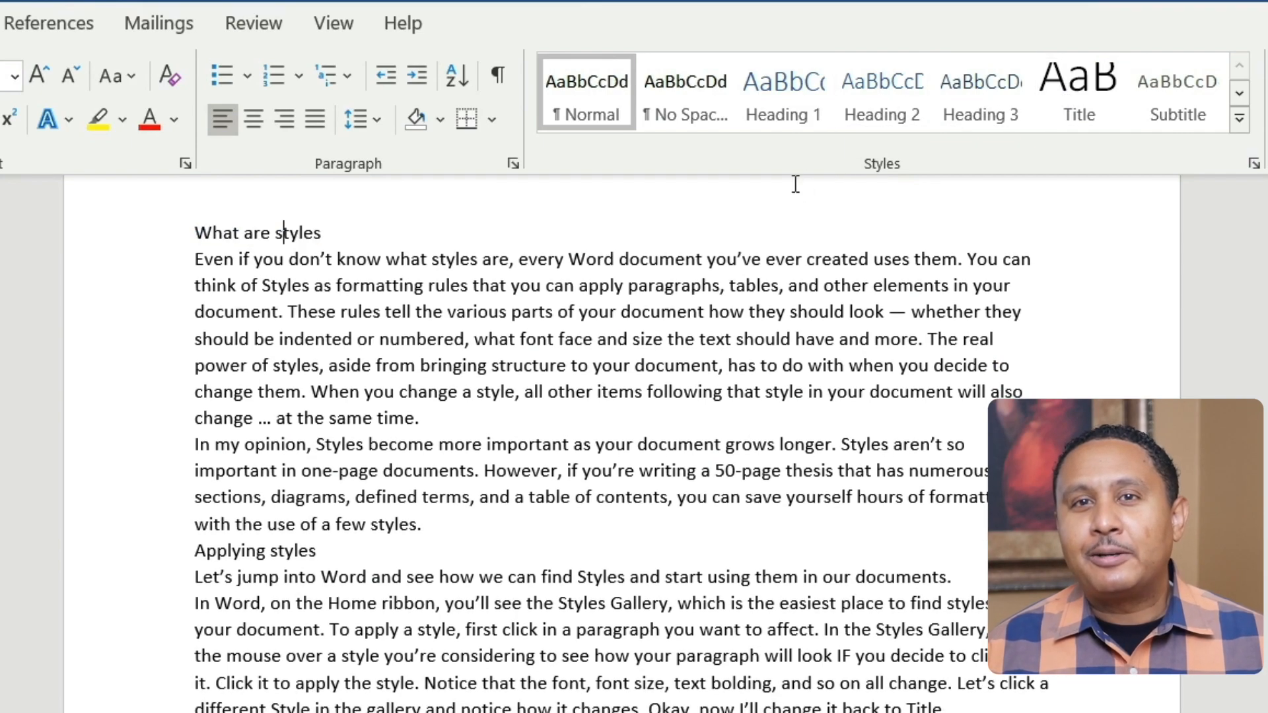
left_click(1073, 98)
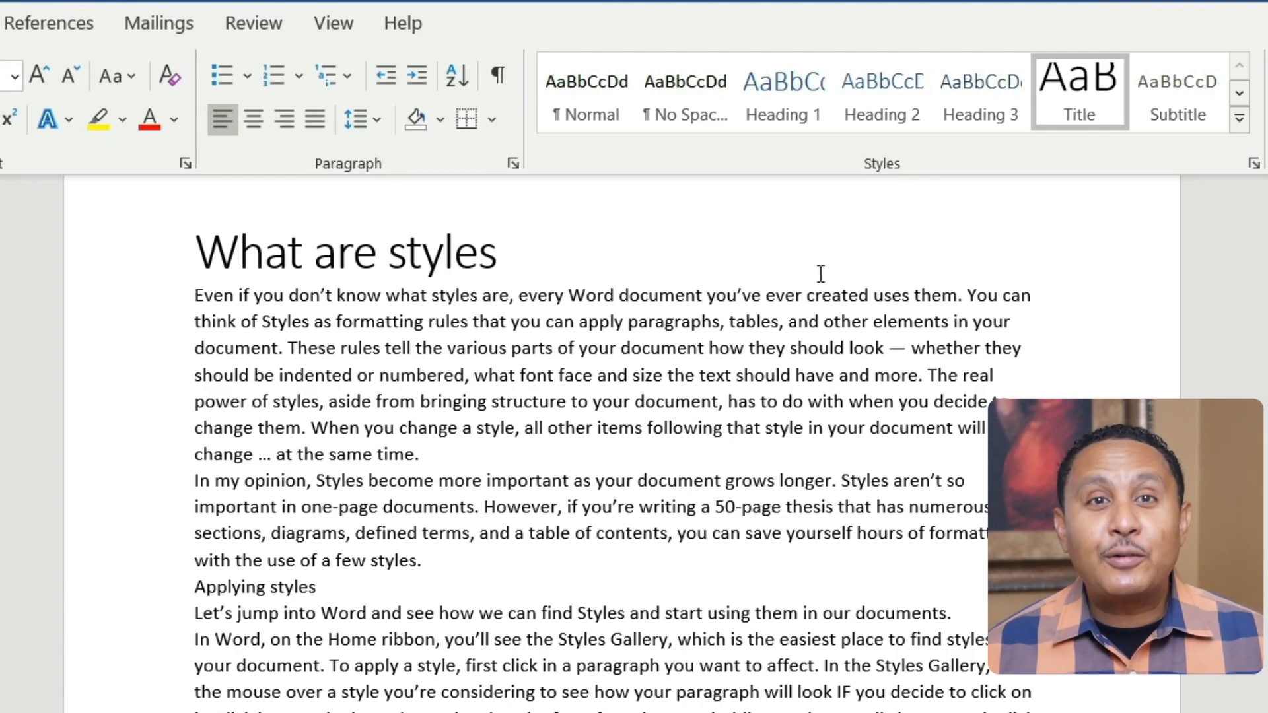
left_click(881, 116)
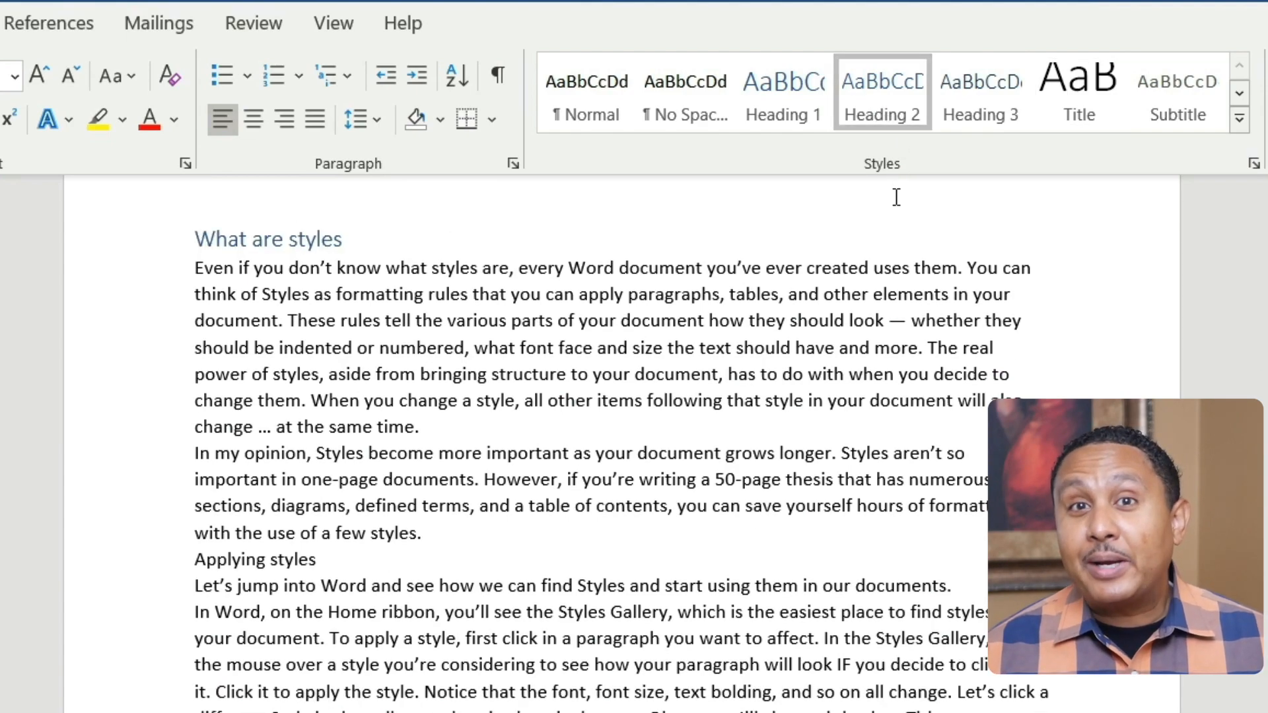
left_click(1090, 120)
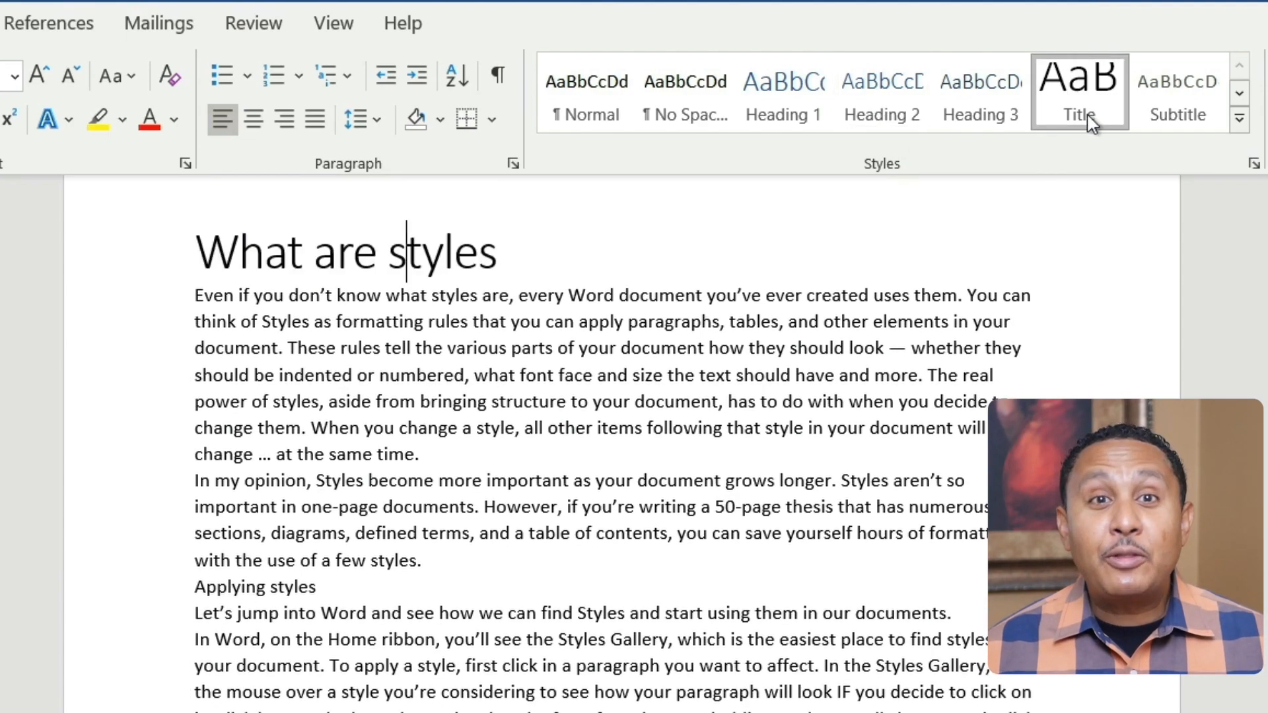
Step: Apply the Title style to the "Applying styles" paragraph, and reapply it after clearing the paragraph's formatting
left_click(248, 587)
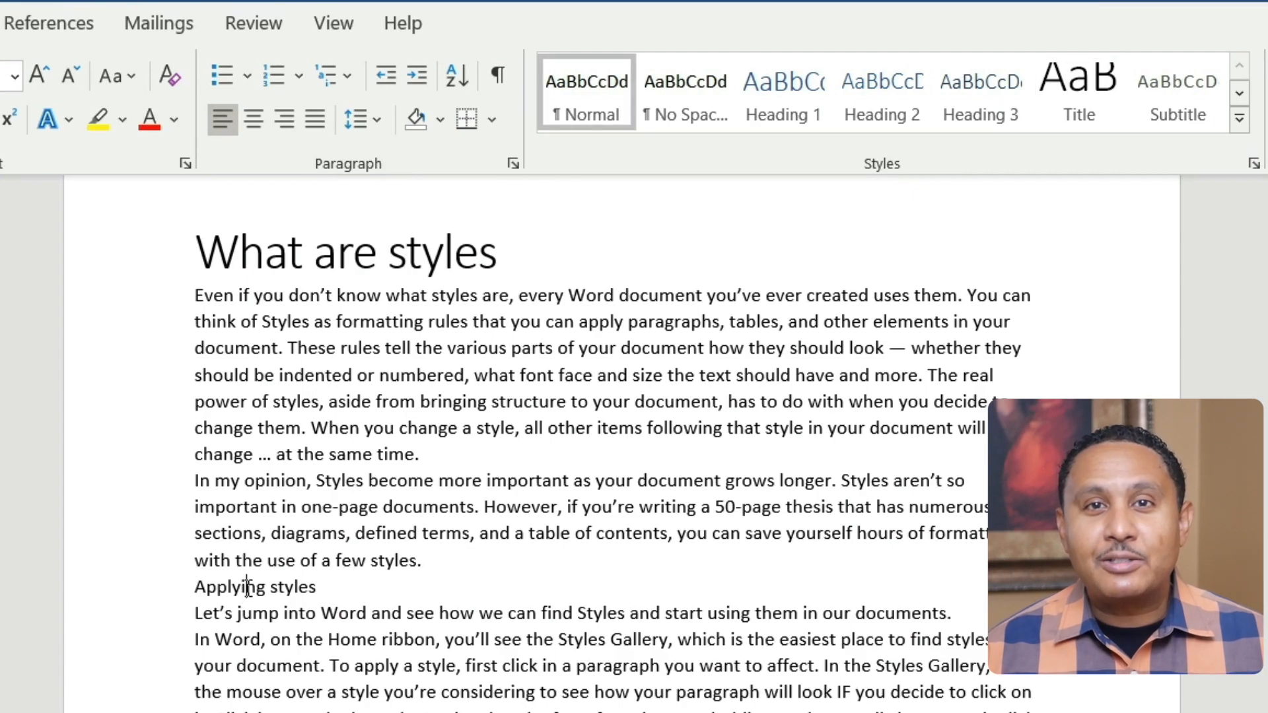
left_click(1070, 116)
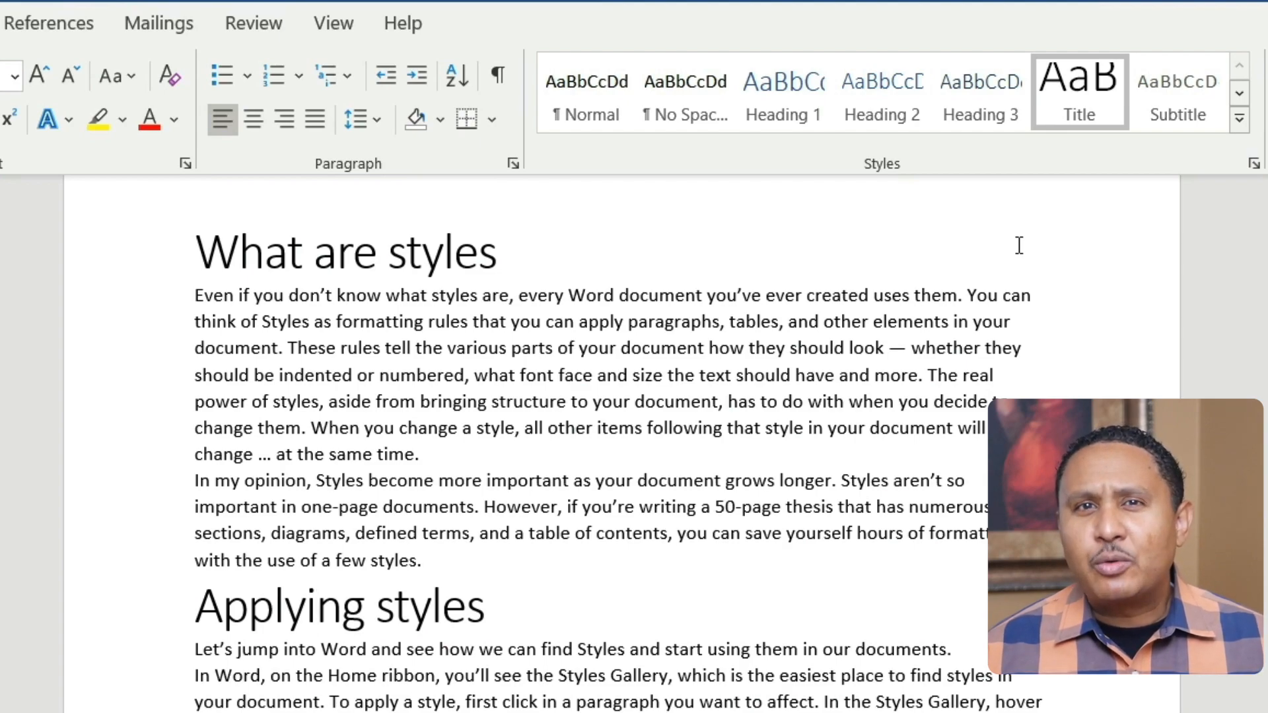
left_click(1240, 119)
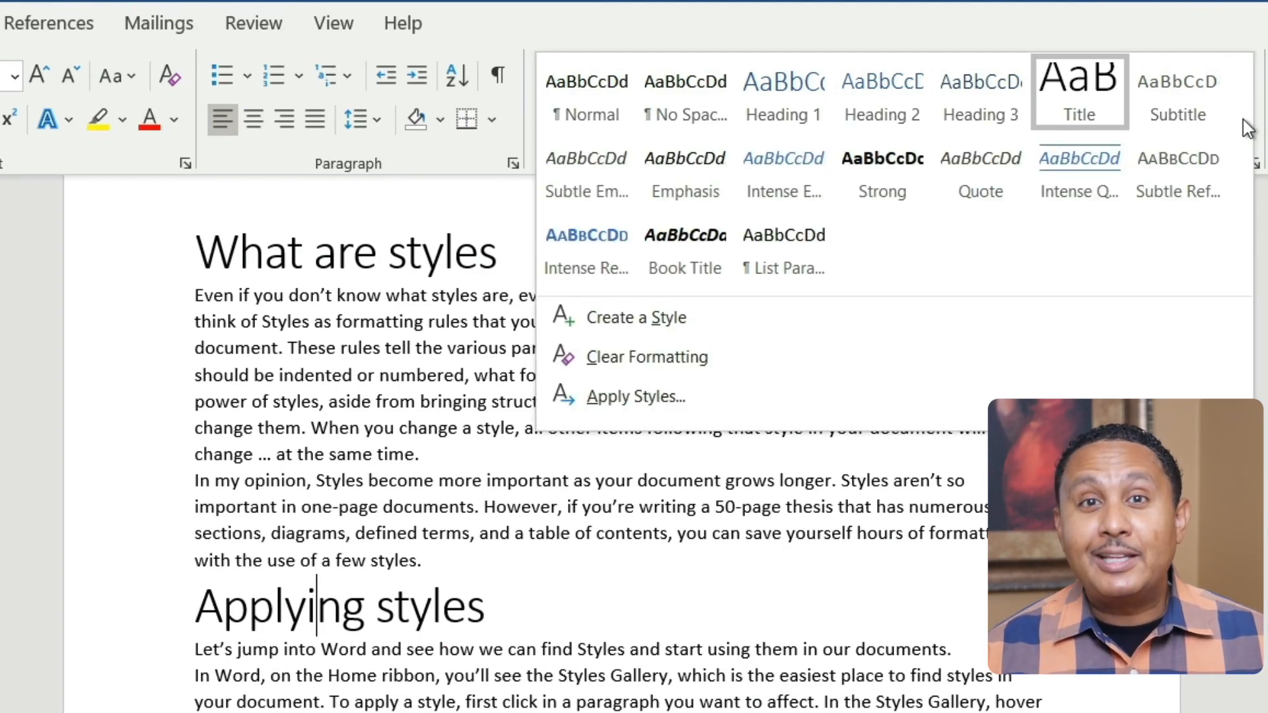
left_click(784, 364)
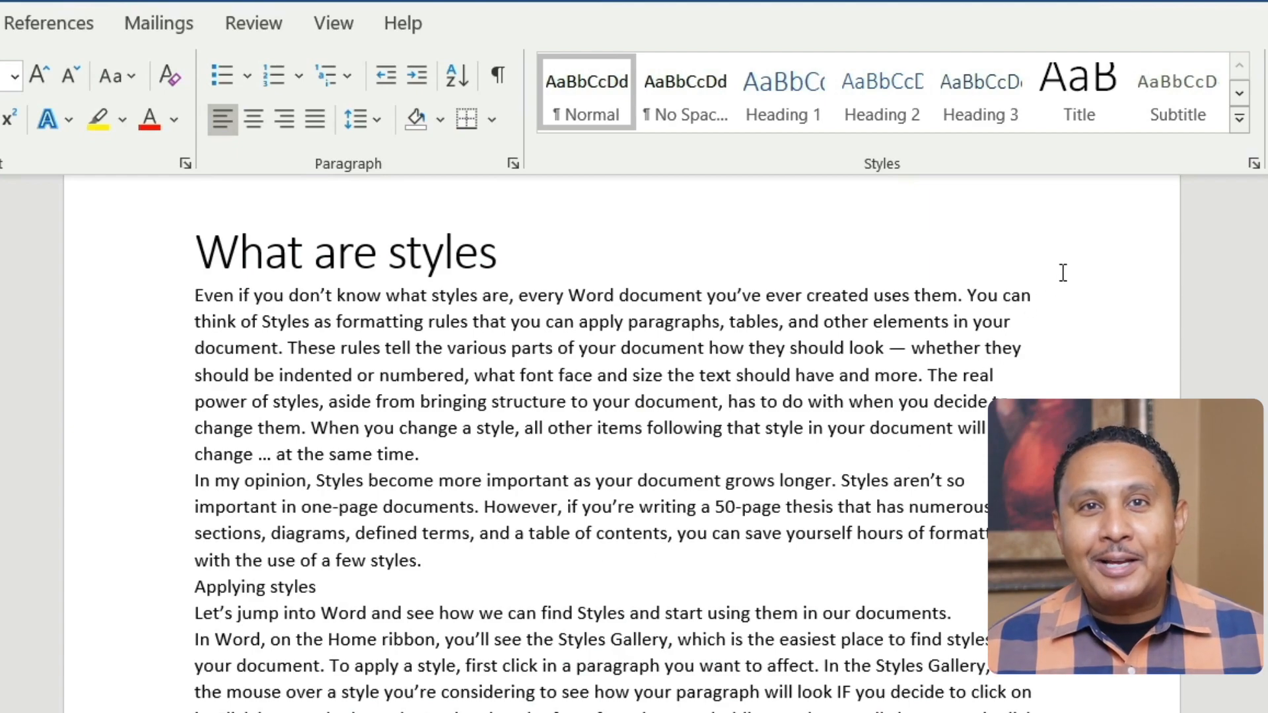
left_click(1077, 106)
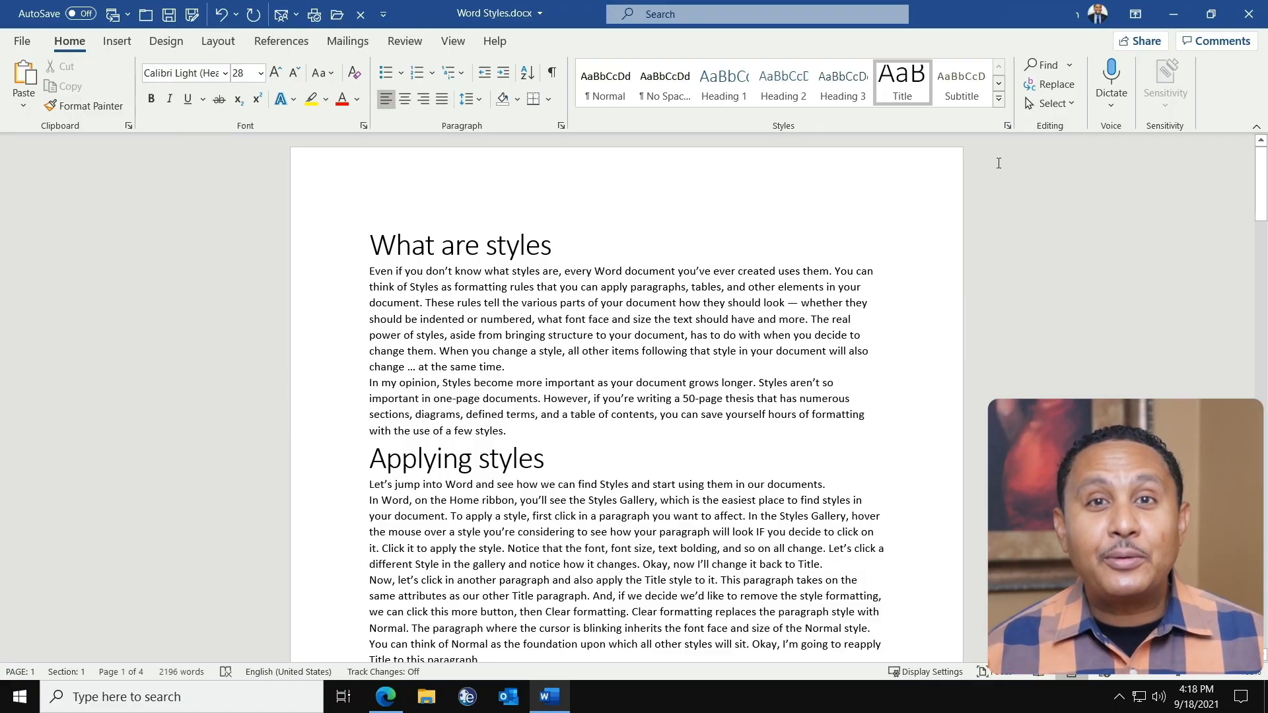
Step: Open a floating Apply Styles window and check the style names of the first body paragraph and the "What are styles" title
left_click(999, 98)
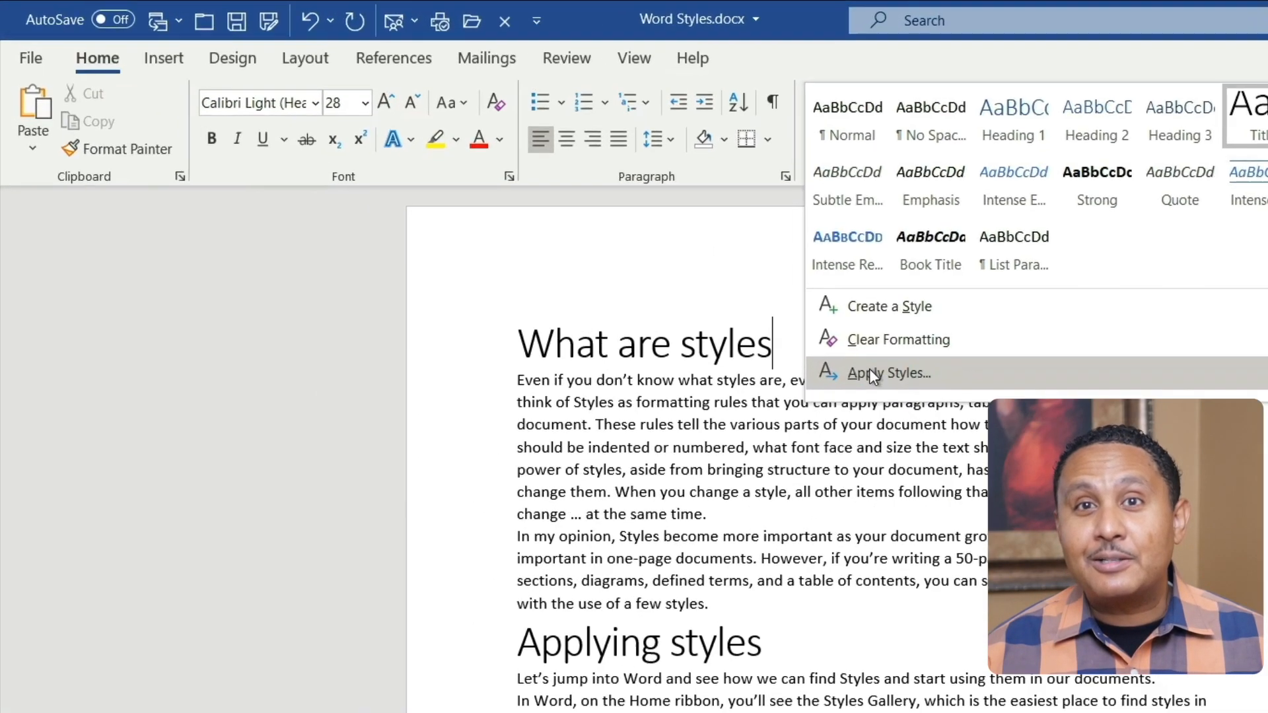
left_click(869, 372)
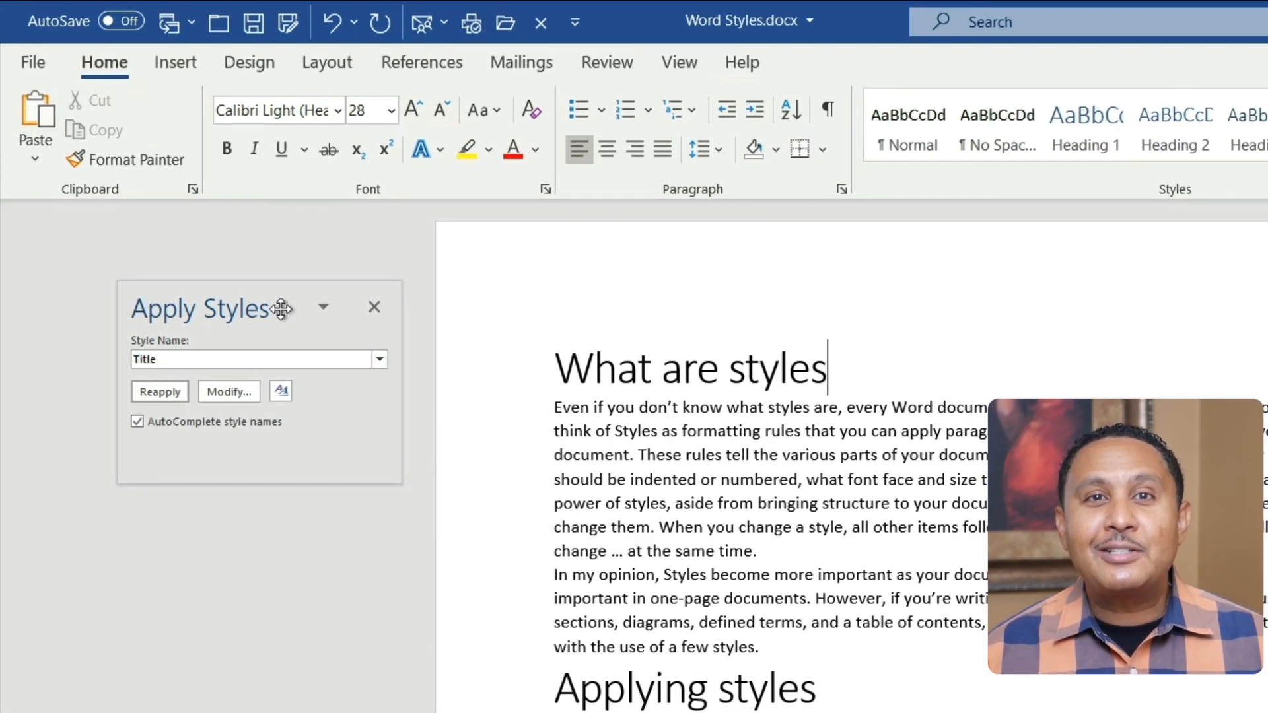
left_click_drag(281, 308, 89, 228)
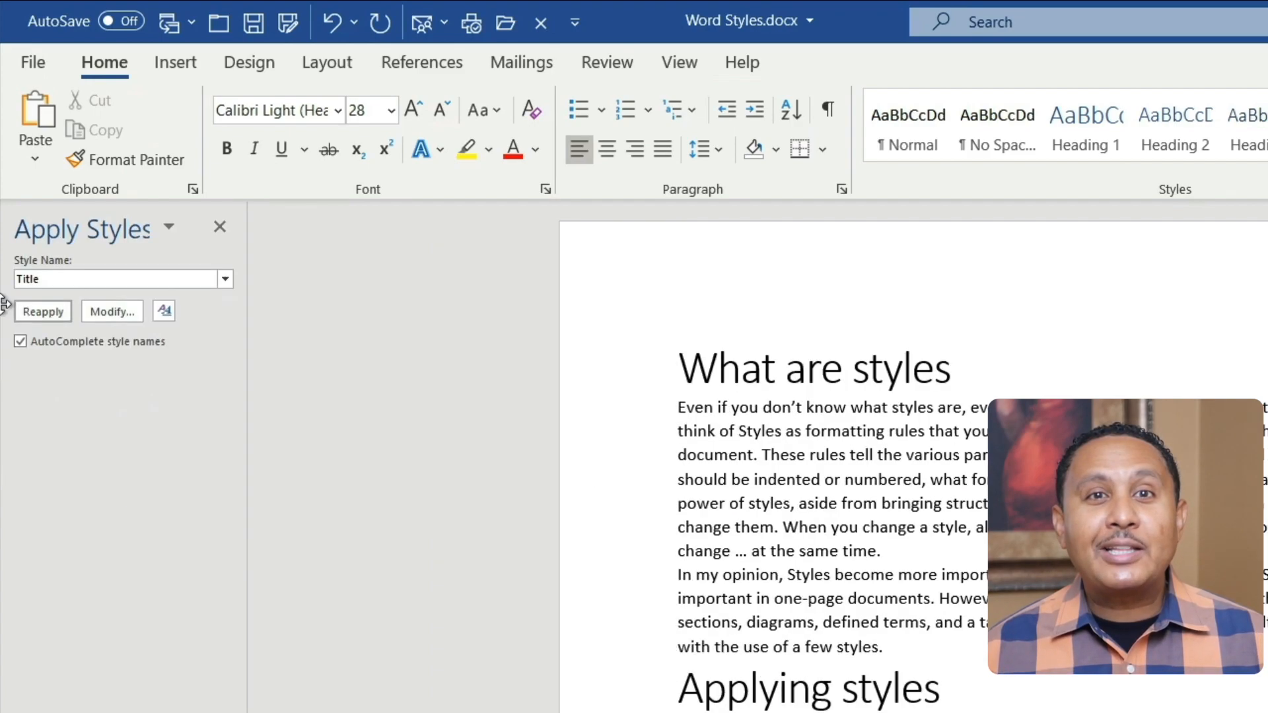
left_click_drag(276, 282, 241, 300)
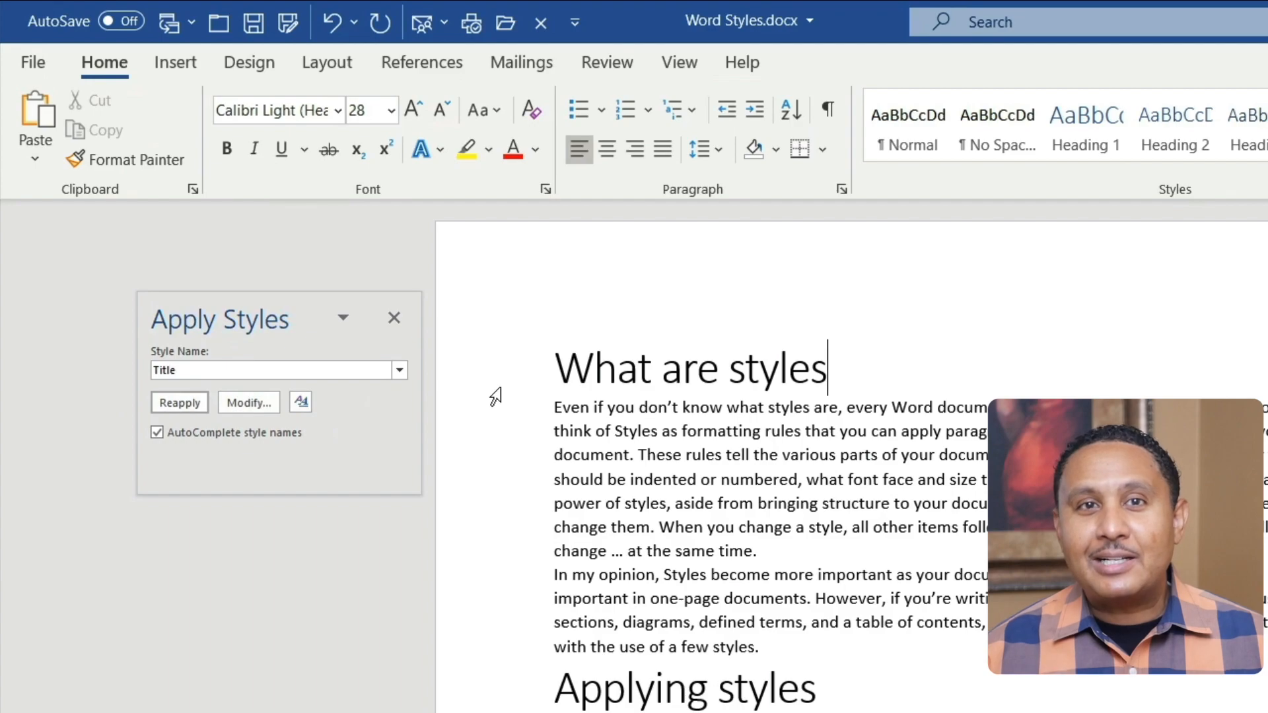
left_click(636, 430)
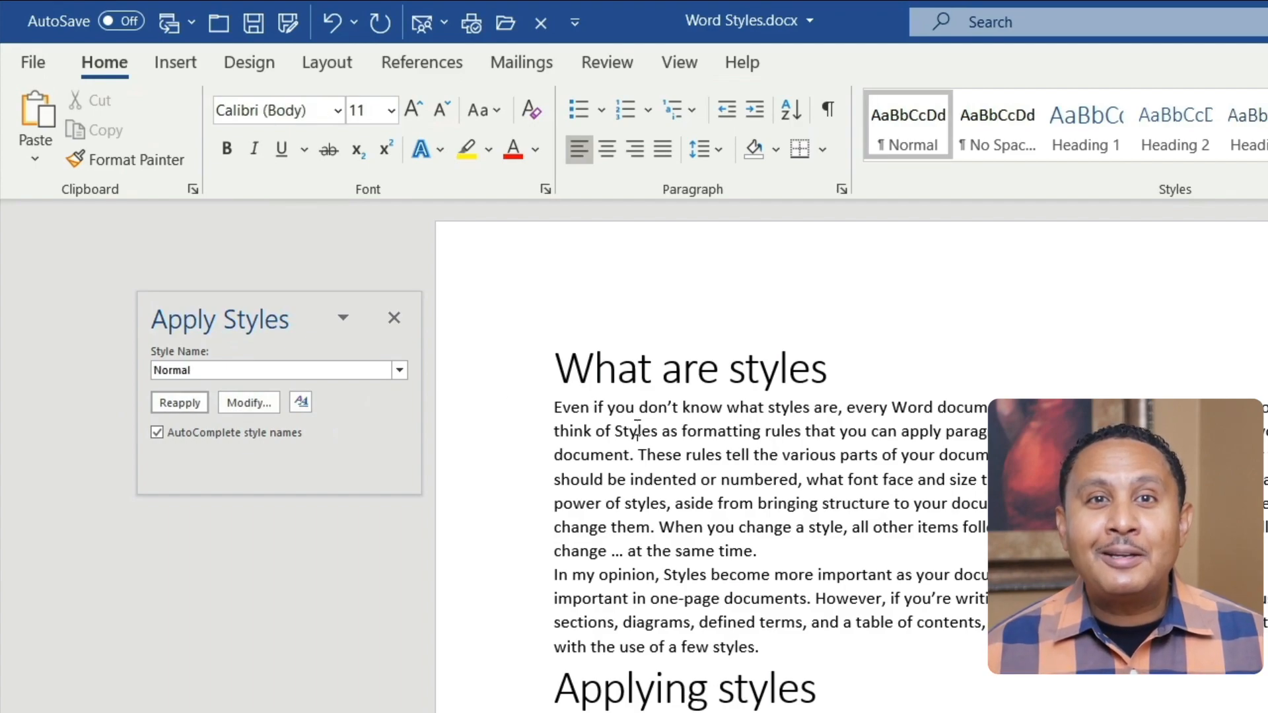
left_click(638, 372)
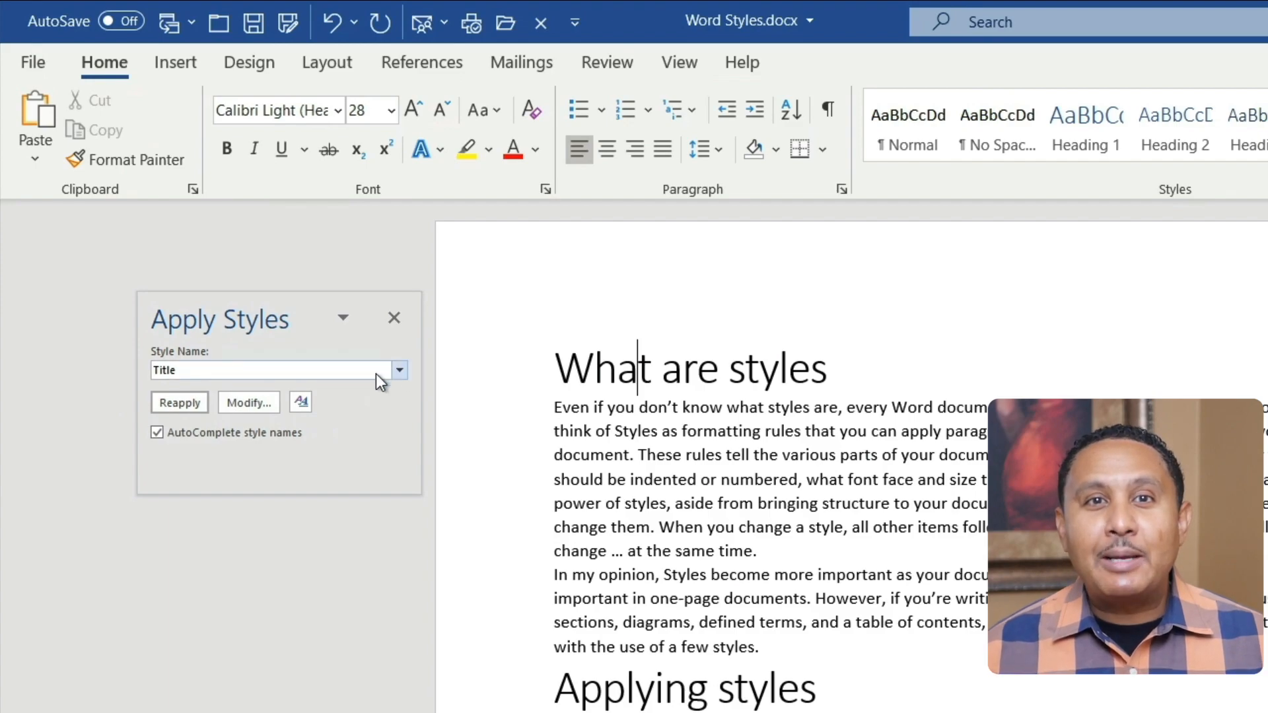
Step: Try entering Heading 1 and browsing the style list in Apply Styles, and close the window without applying a style
double_click(359, 370)
type("Heading 1")
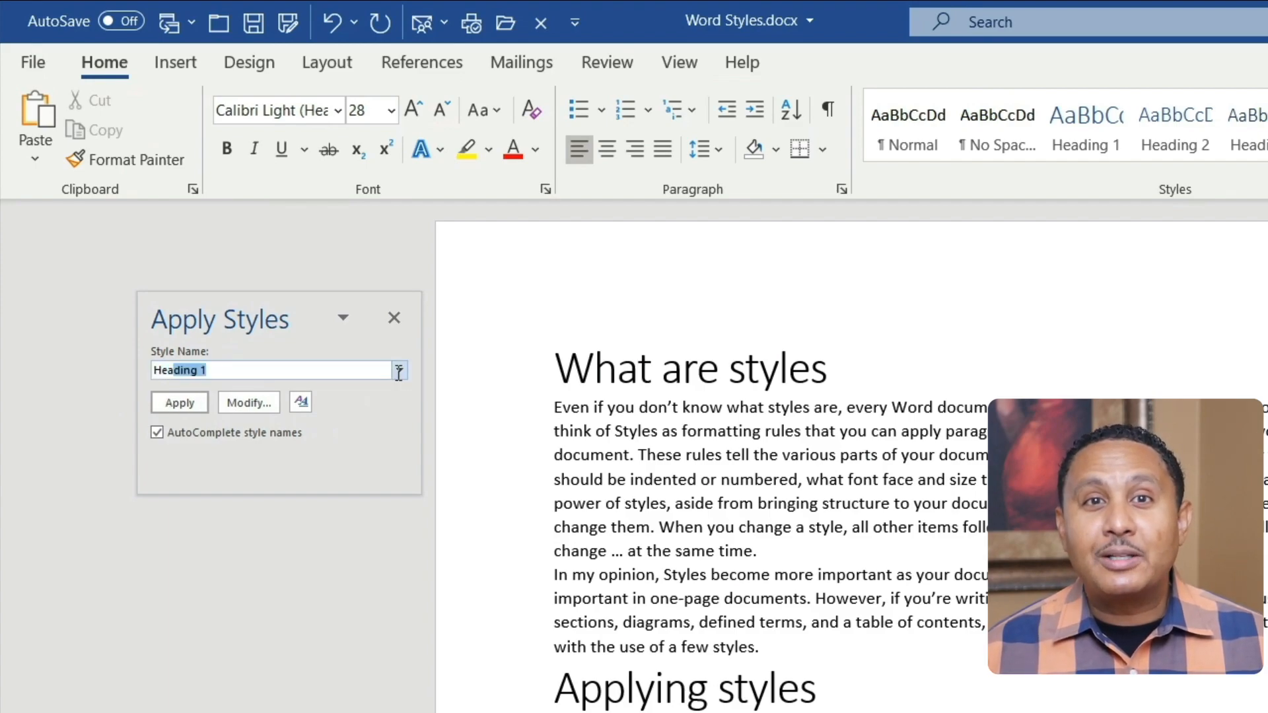
left_click(395, 372)
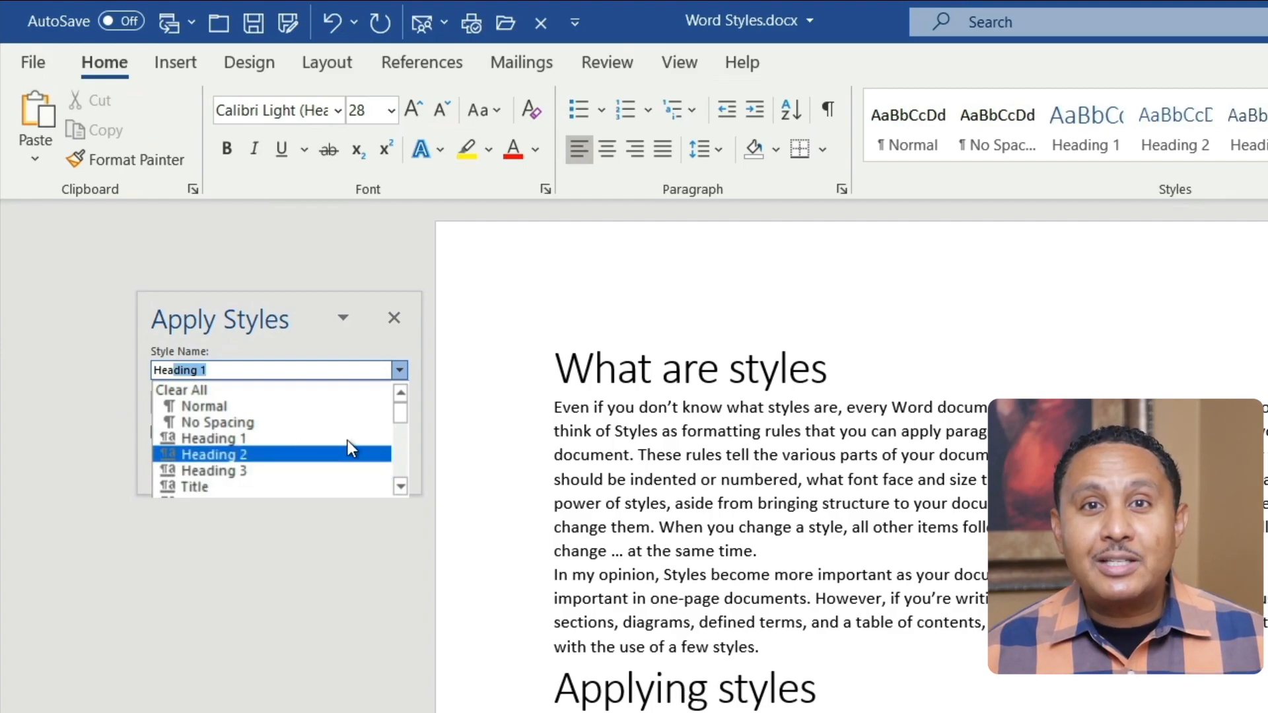
key("Escape")
left_click(470, 439)
left_click(394, 317)
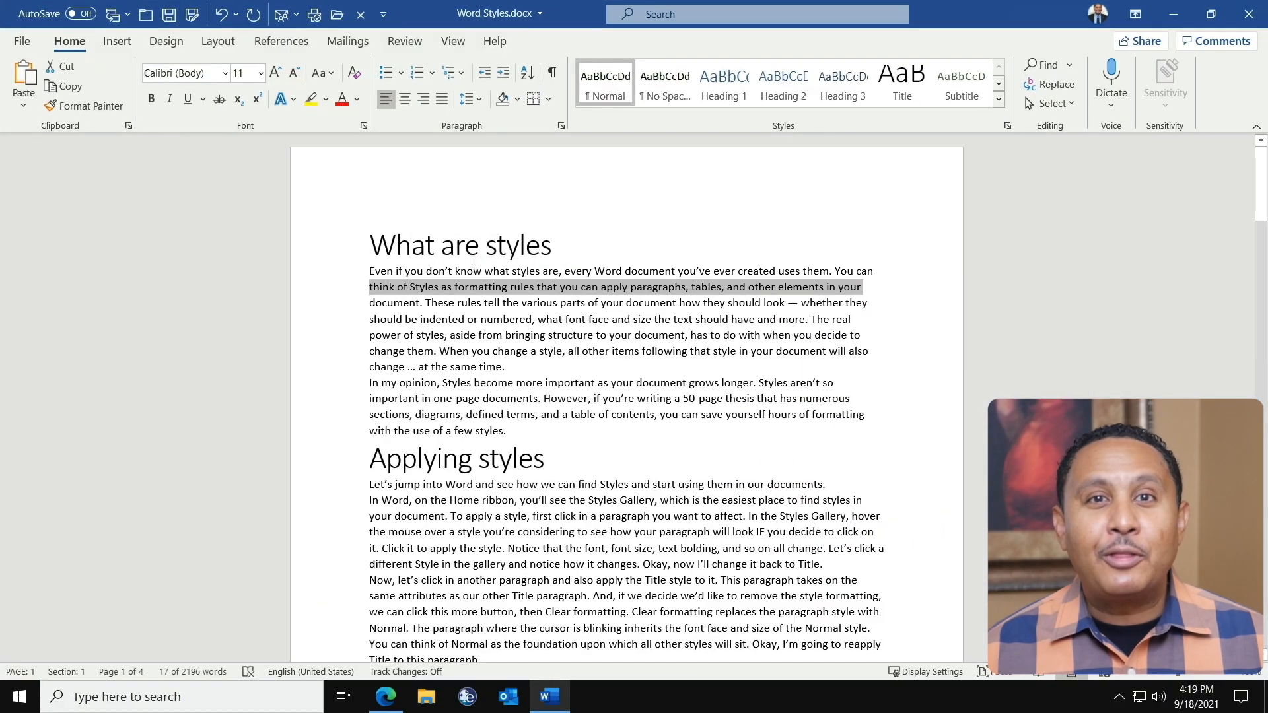
Step: Open the Styles pane docked beside the document and check the styles of the first body paragraph and the "What are styles" title
left_click(485, 255)
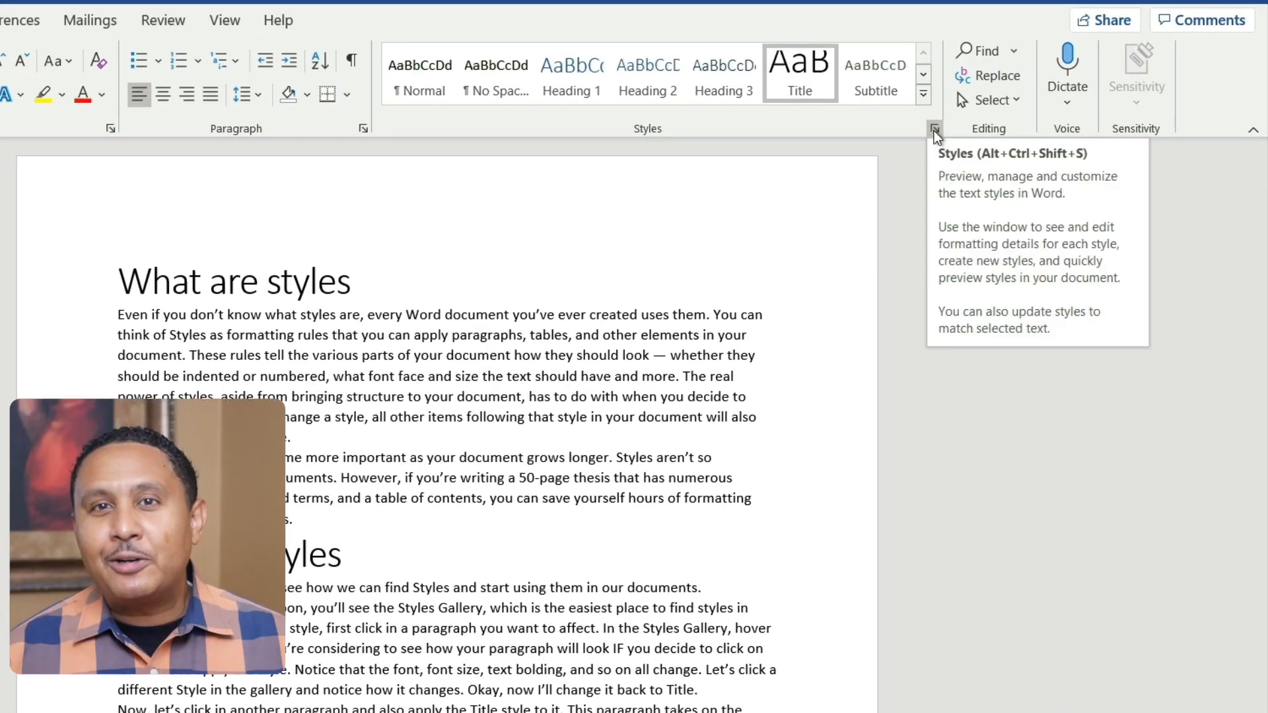
left_click(935, 134)
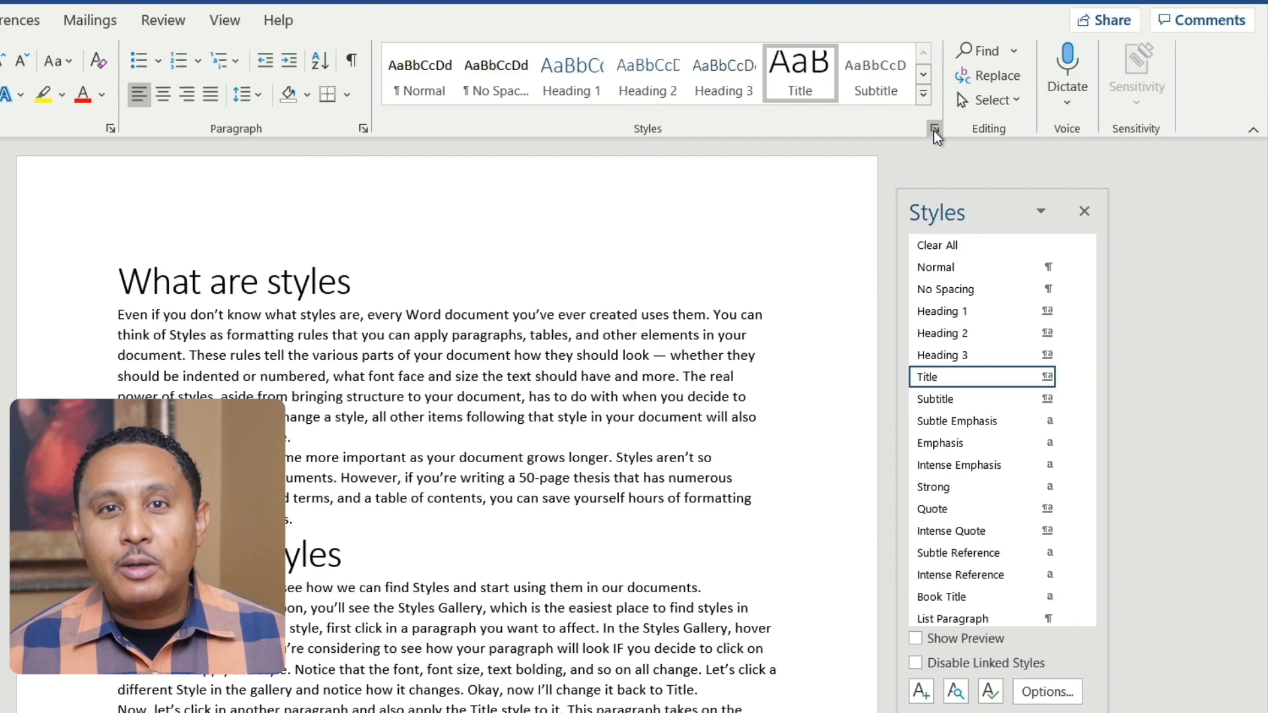
left_click_drag(983, 204, 1266, 185)
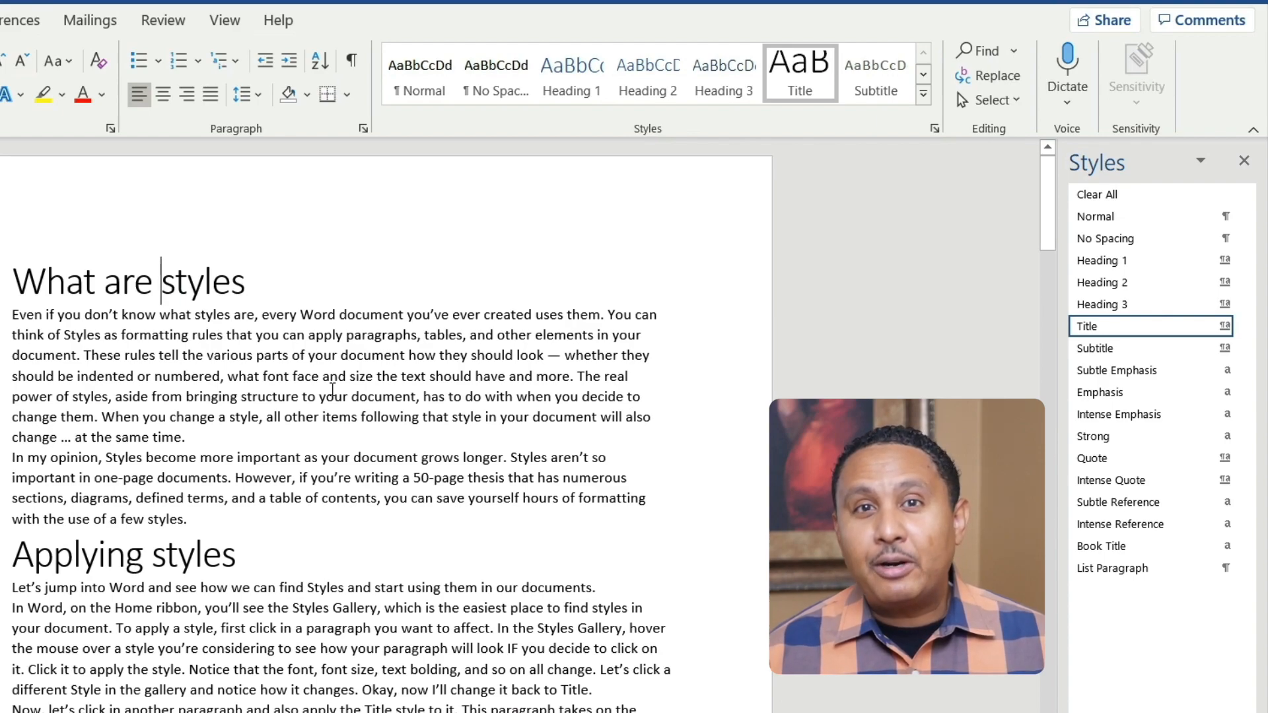
left_click(333, 394)
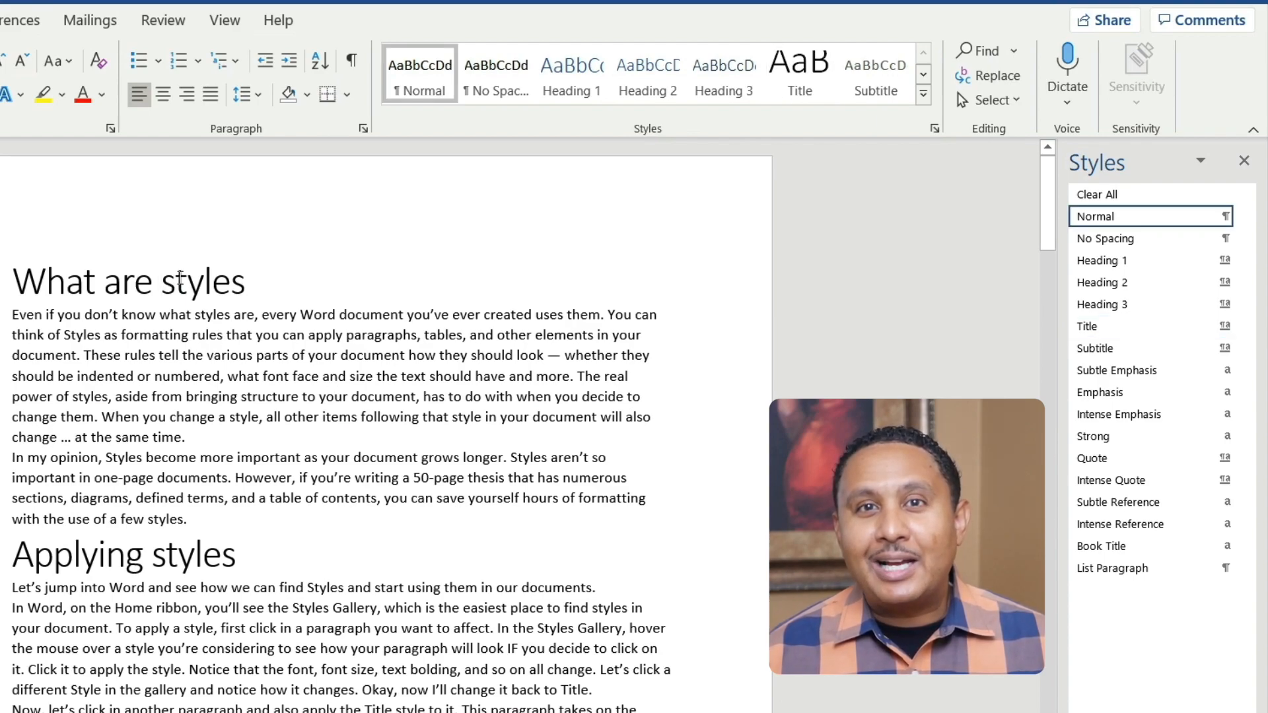
left_click(179, 278)
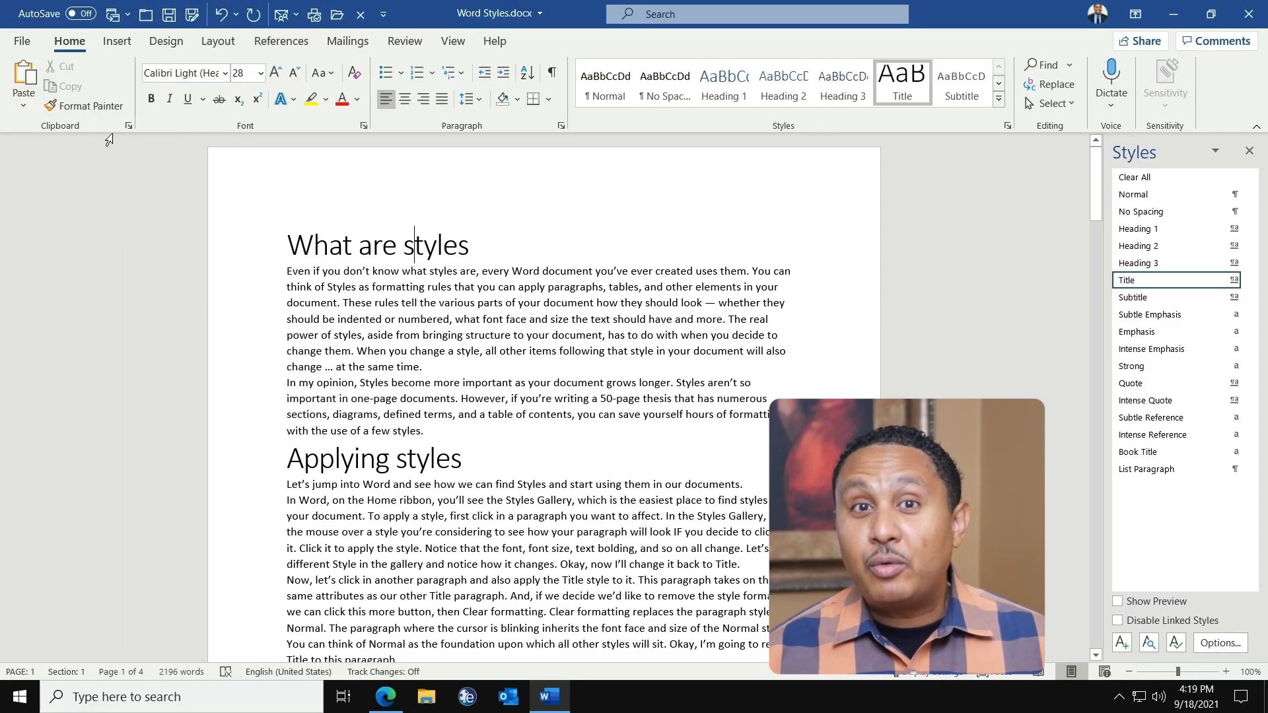
Step: Set the style area pane width for Draft and Outline views to 1 inch and switch the document to Draft view
left_click(23, 41)
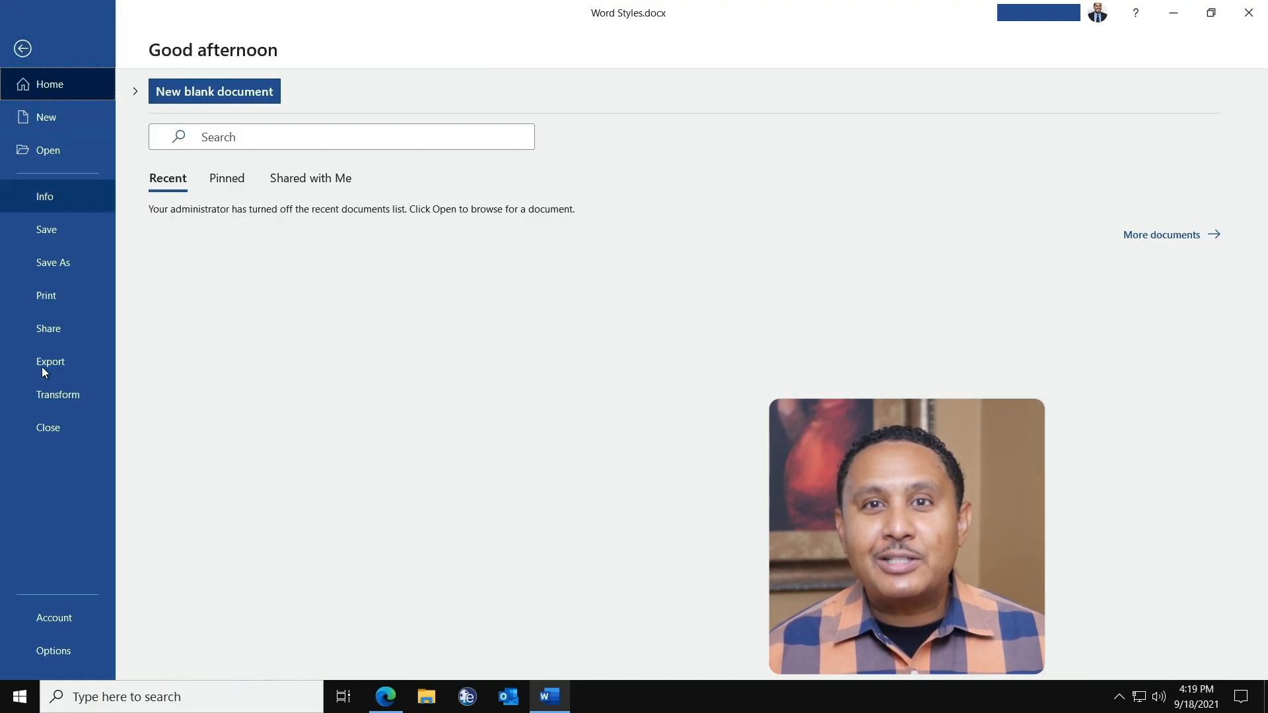
left_click(68, 653)
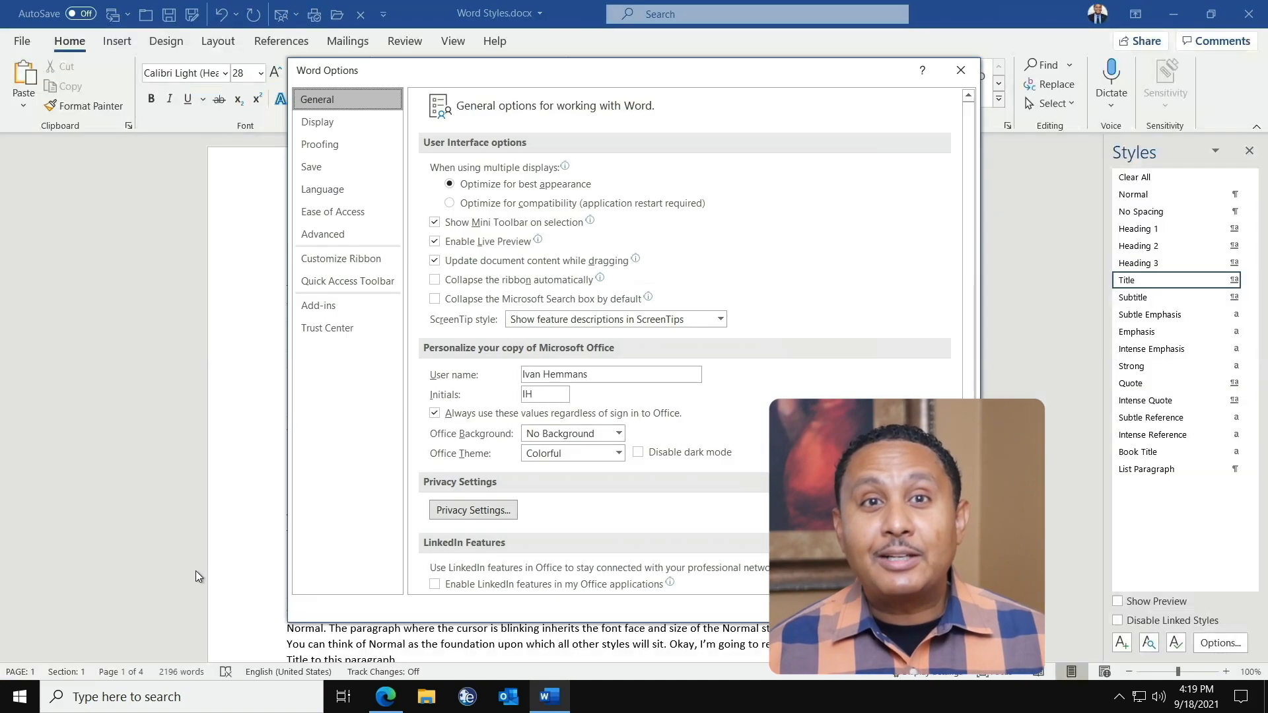
left_click(364, 239)
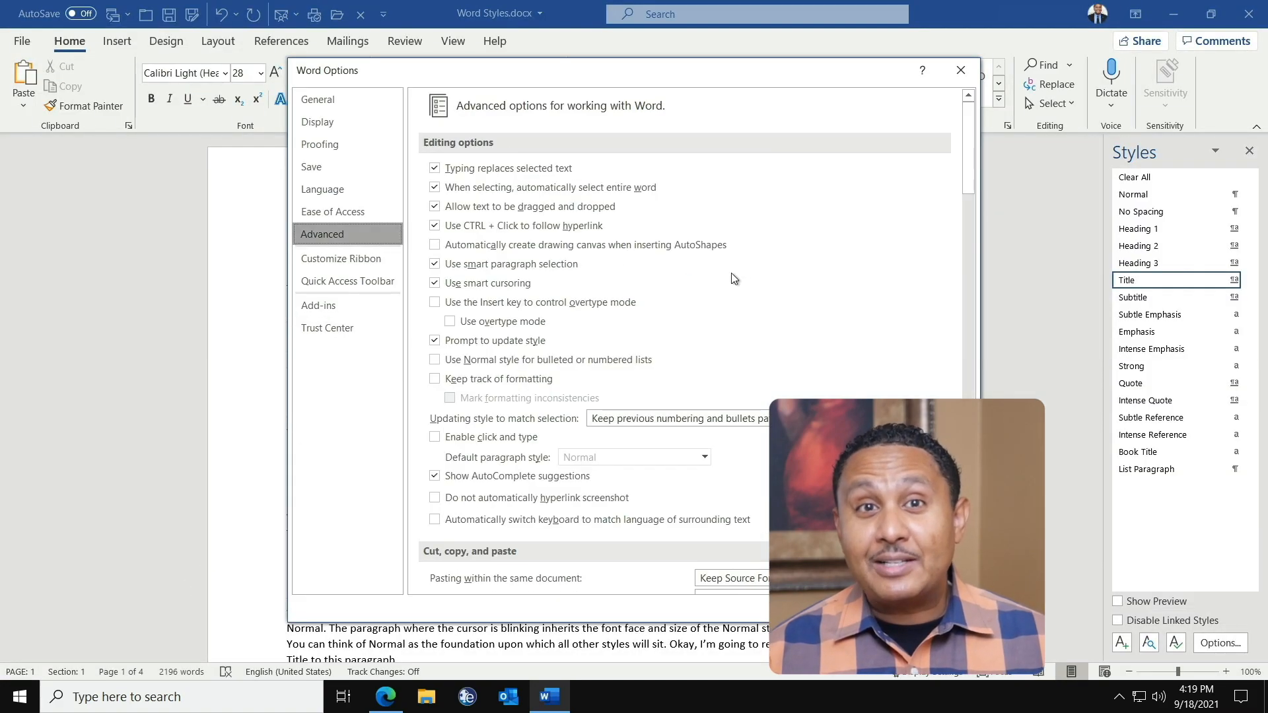
scroll(966, 317, "down", 10)
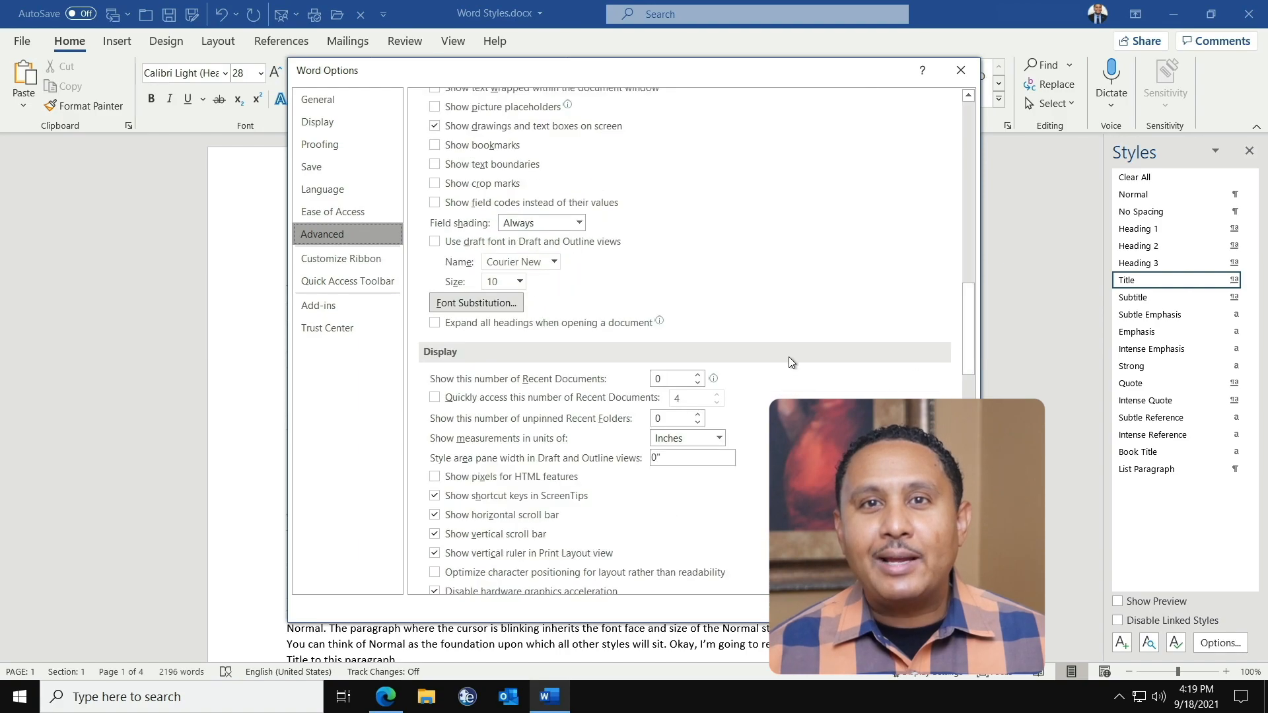
left_click(677, 456)
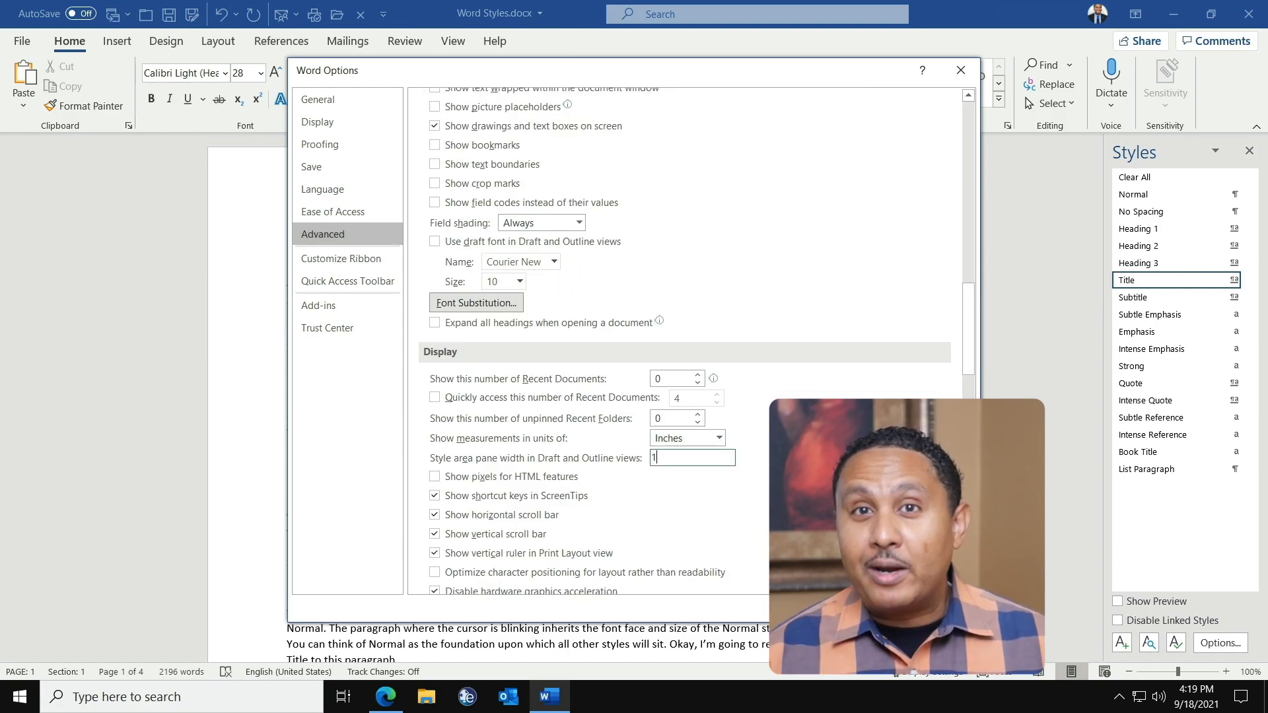
type("1")
key("Return")
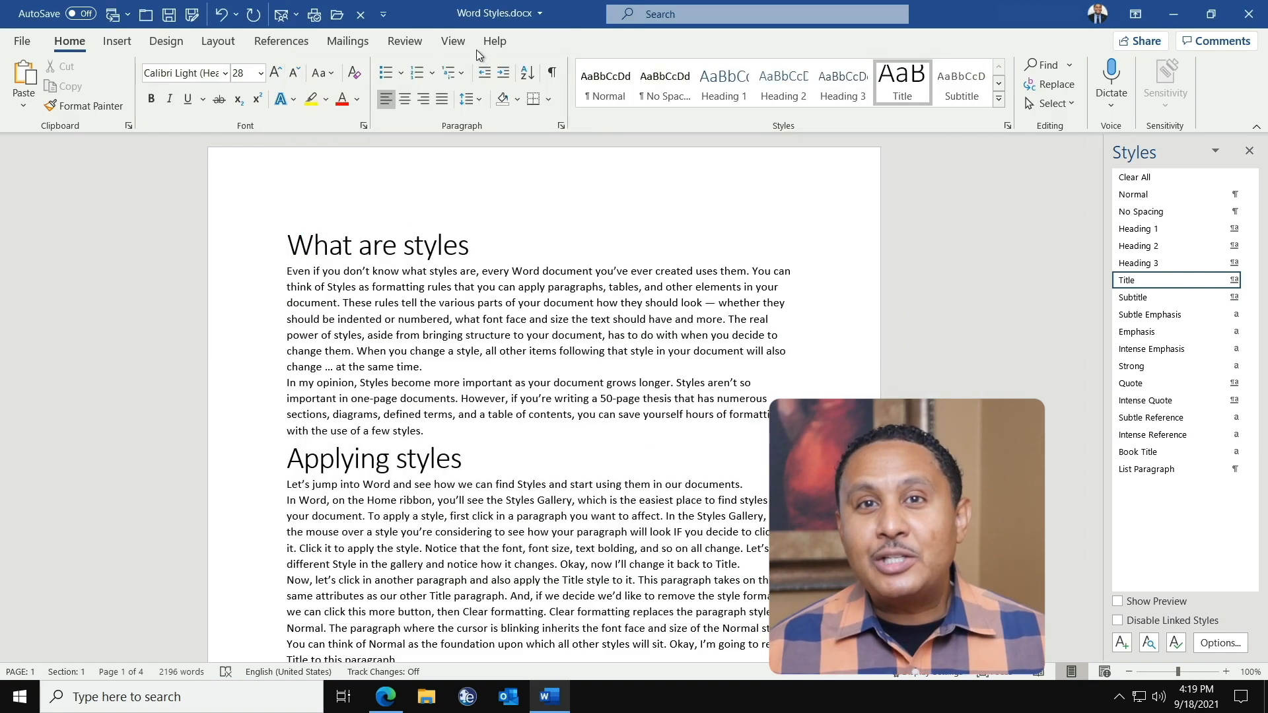
left_click(460, 41)
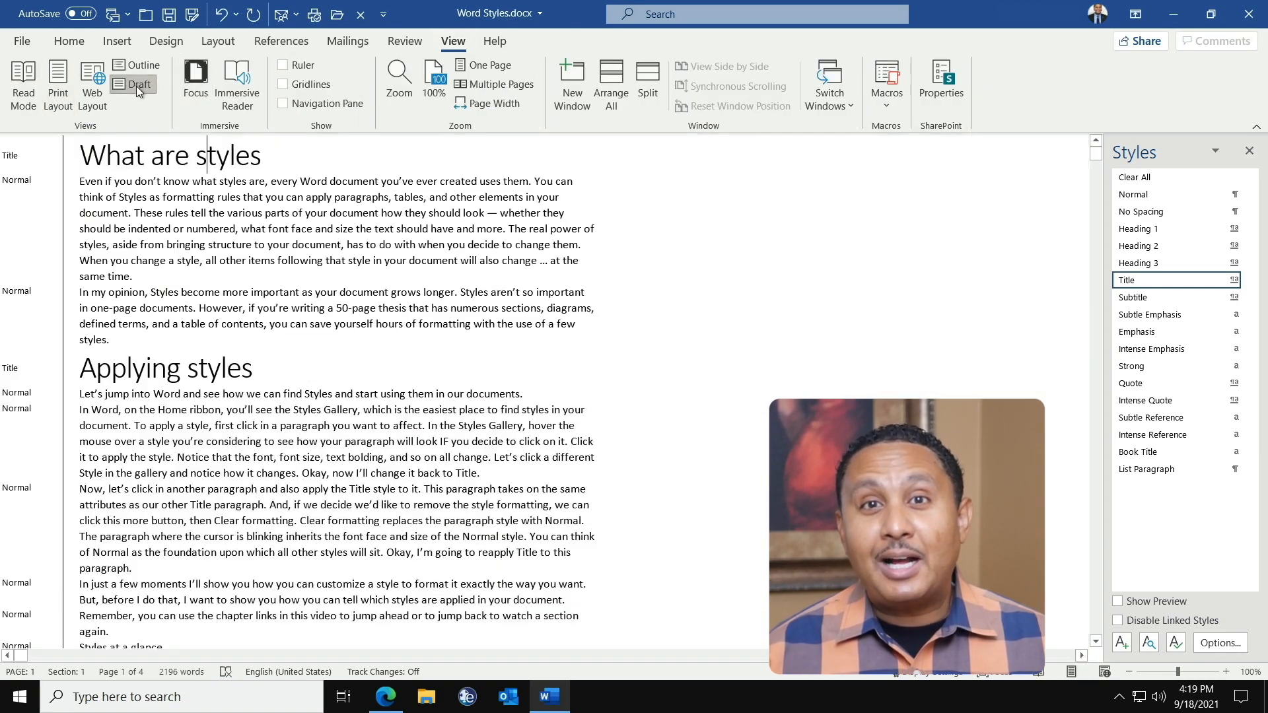
left_click(137, 86)
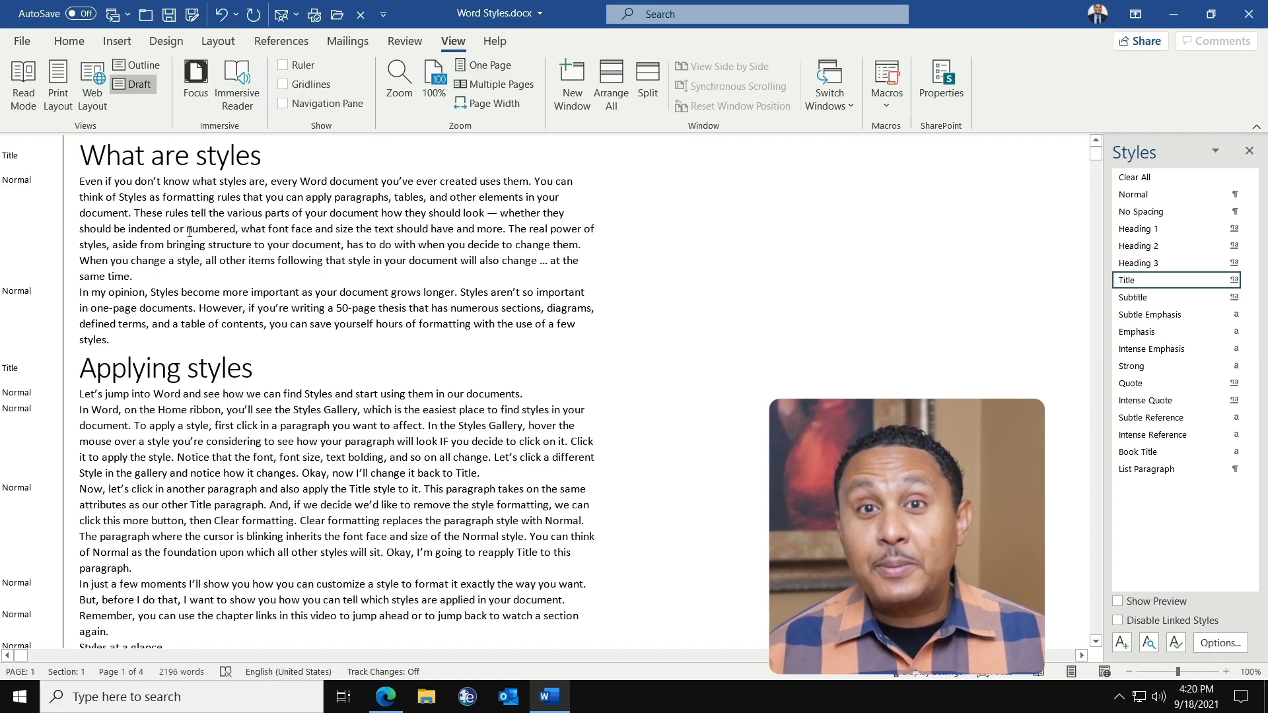
Step: Show the formatting marks and select the paragraph marks ending the "What are styles" title and the first body paragraph
left_click(70, 44)
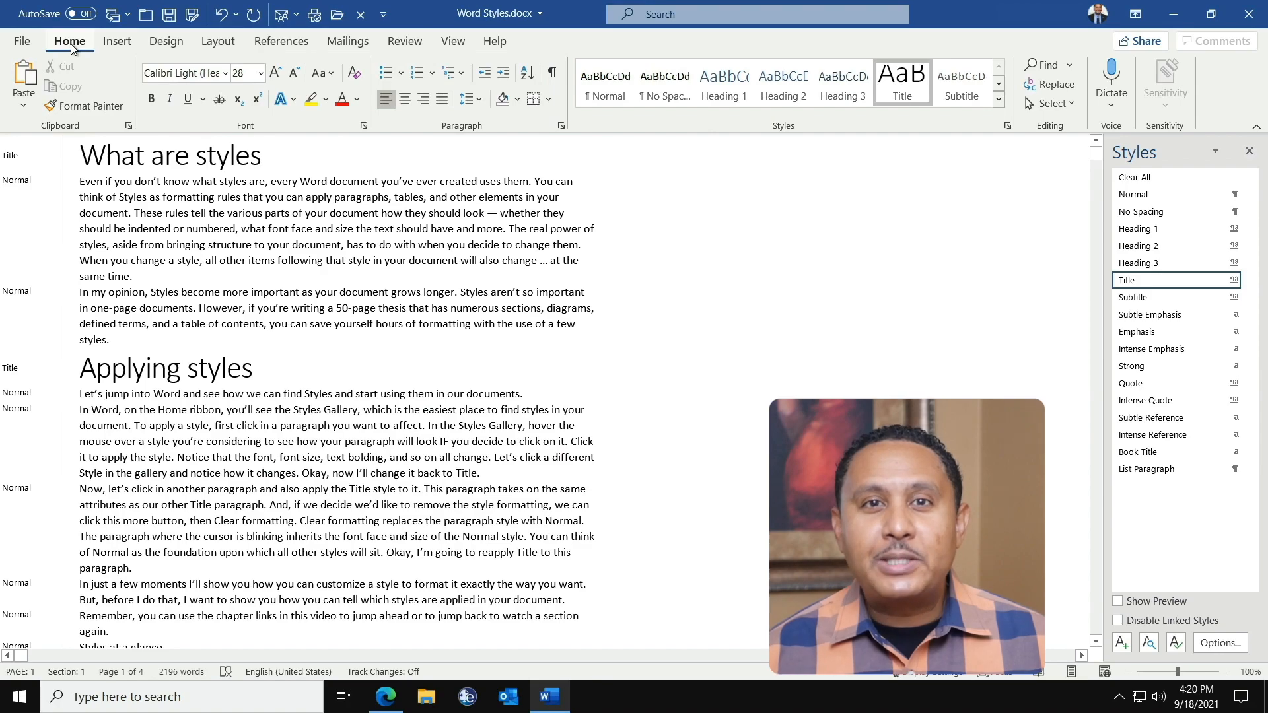
left_click(553, 73)
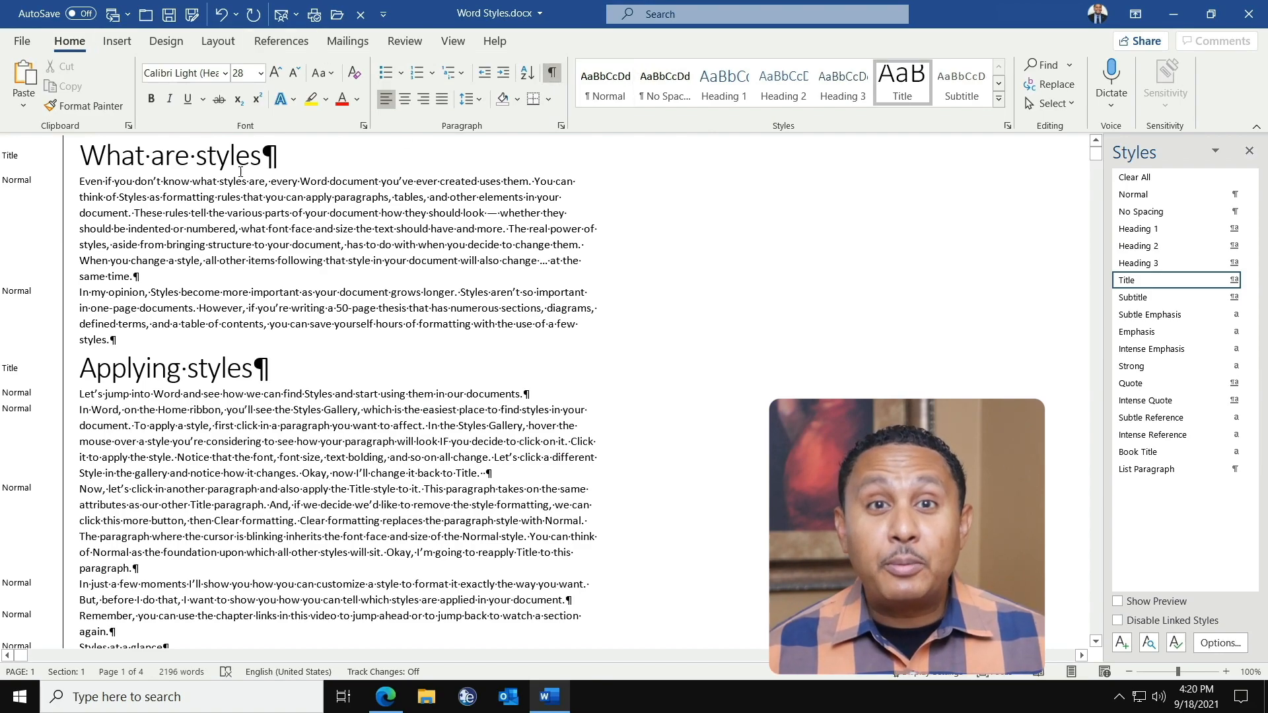
left_click_drag(267, 152, 278, 153)
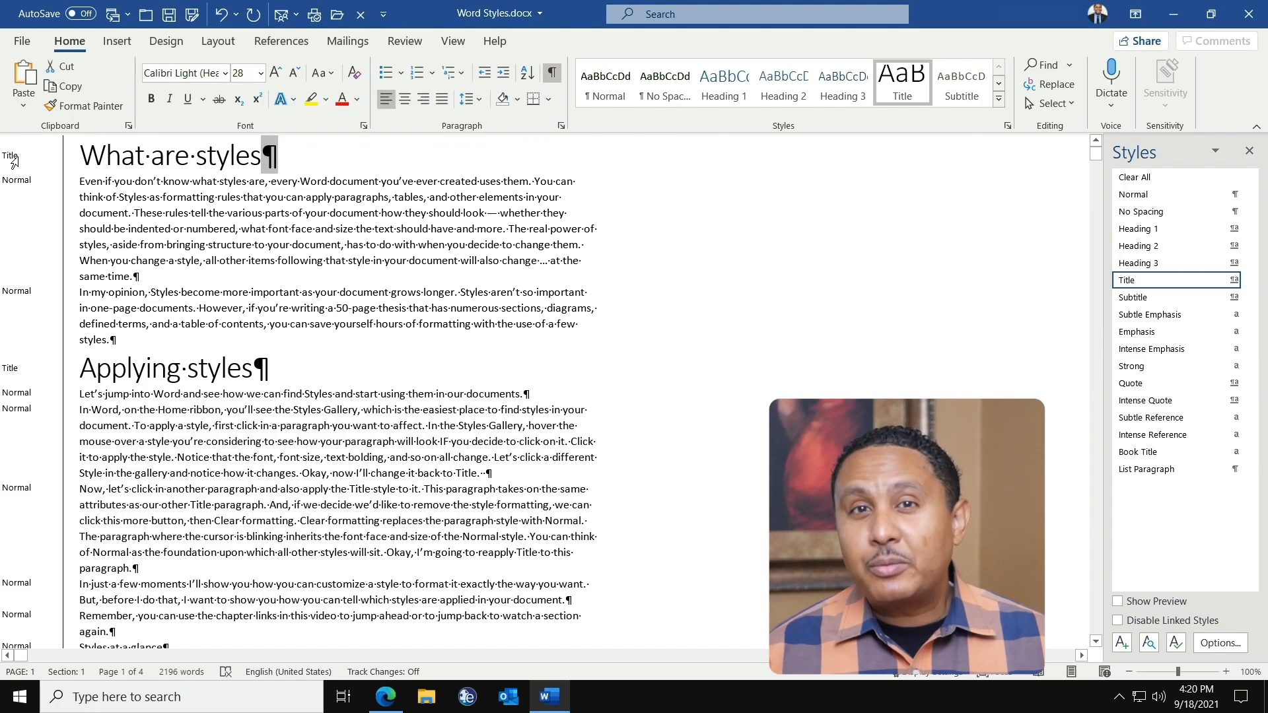
left_click_drag(134, 276, 140, 276)
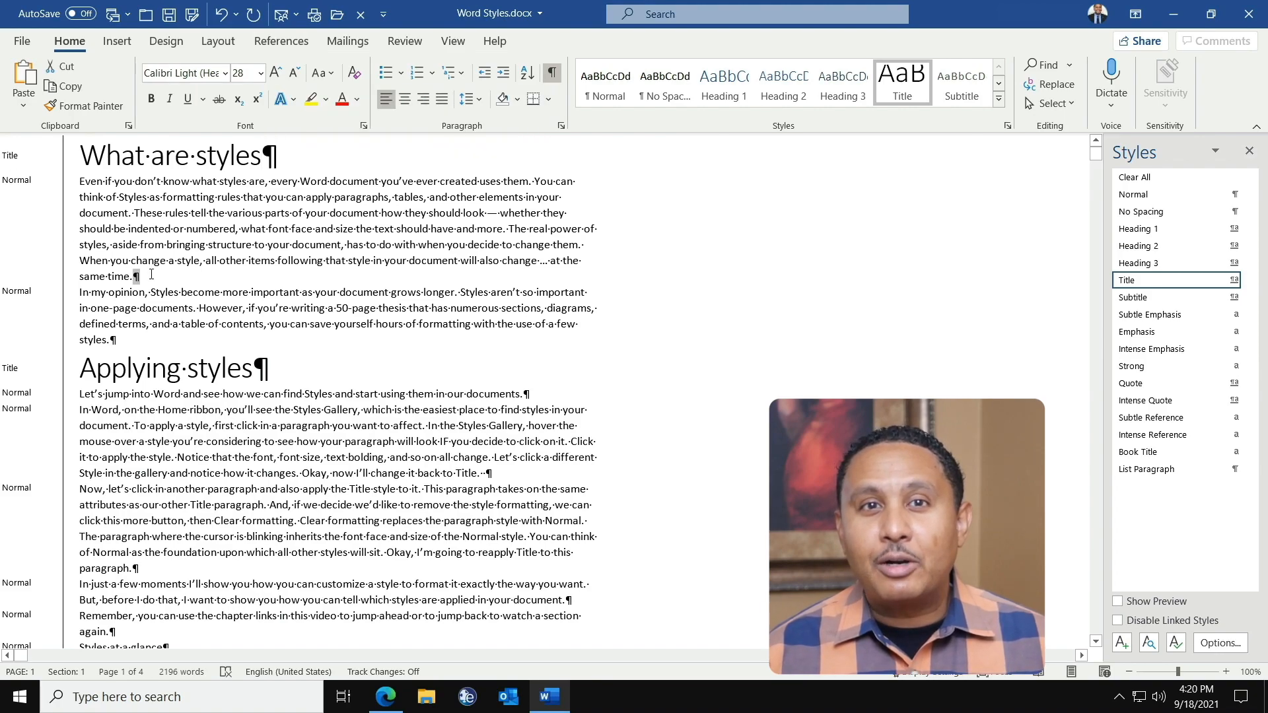
Step: Hide the style area by shrinking it to nothing and switch the document to Print Layout view
left_click(93, 274)
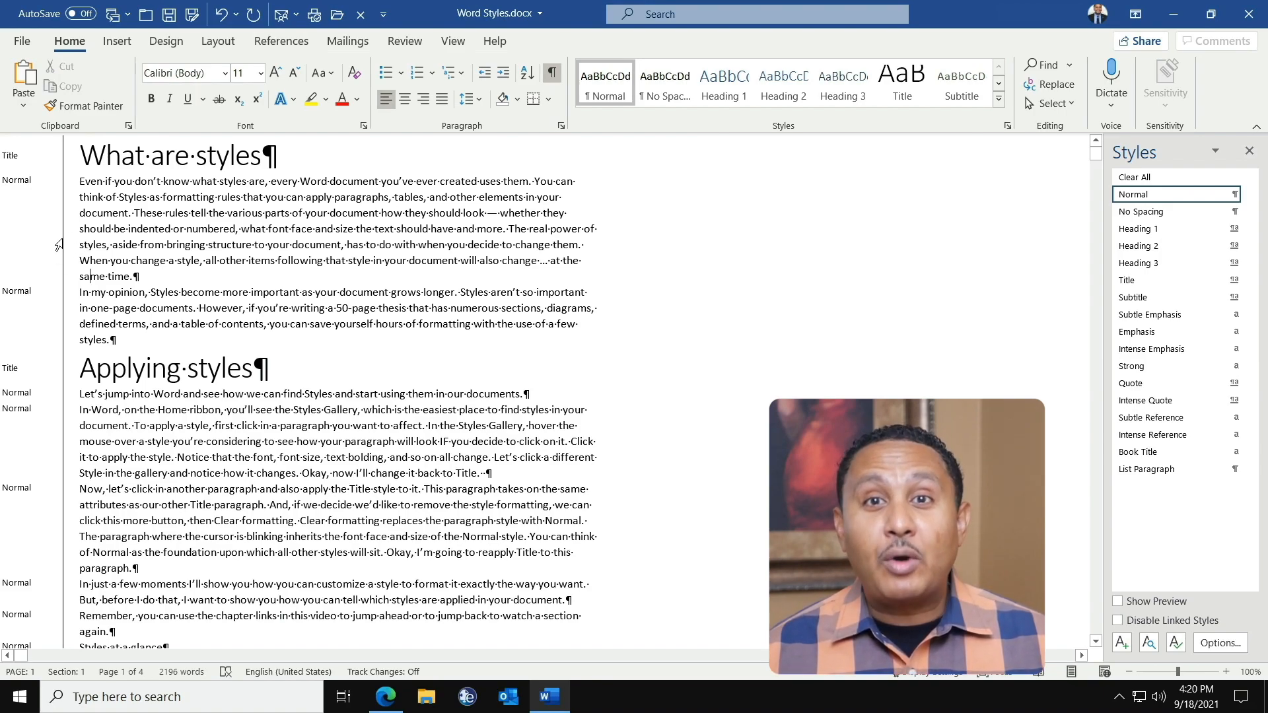
left_click_drag(63, 237, 2, 237)
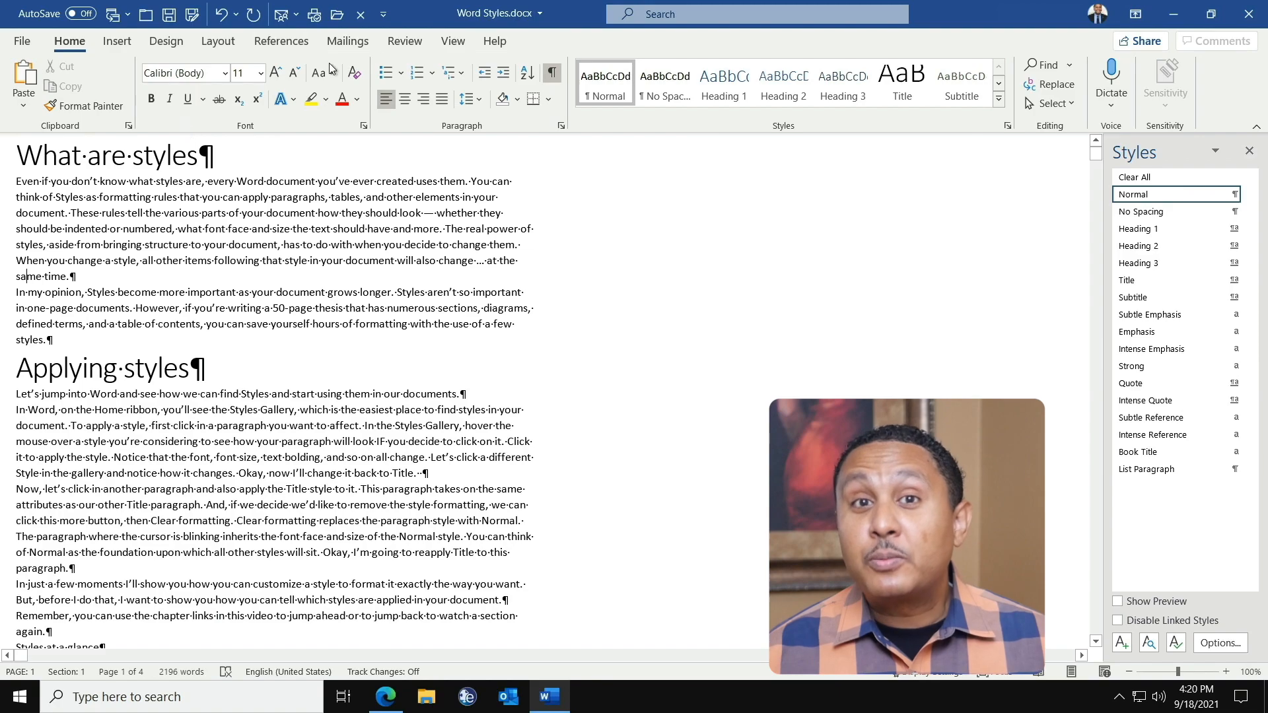
left_click(446, 42)
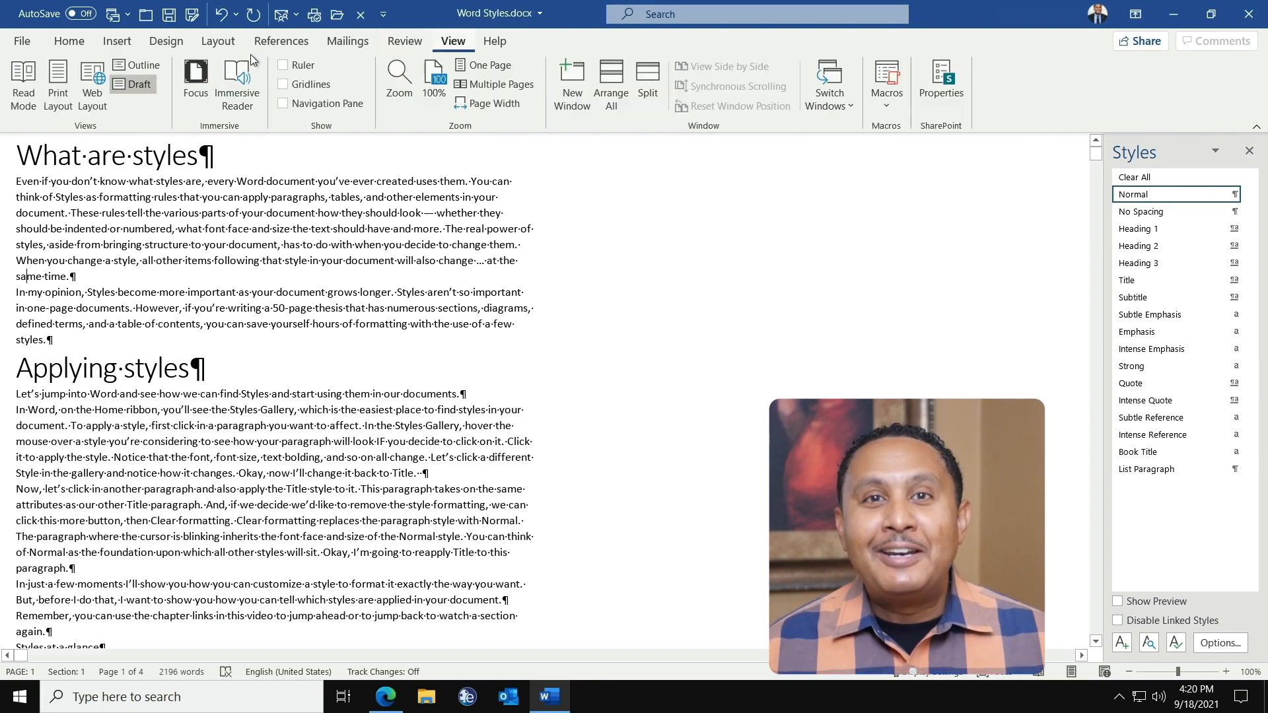
left_click(59, 79)
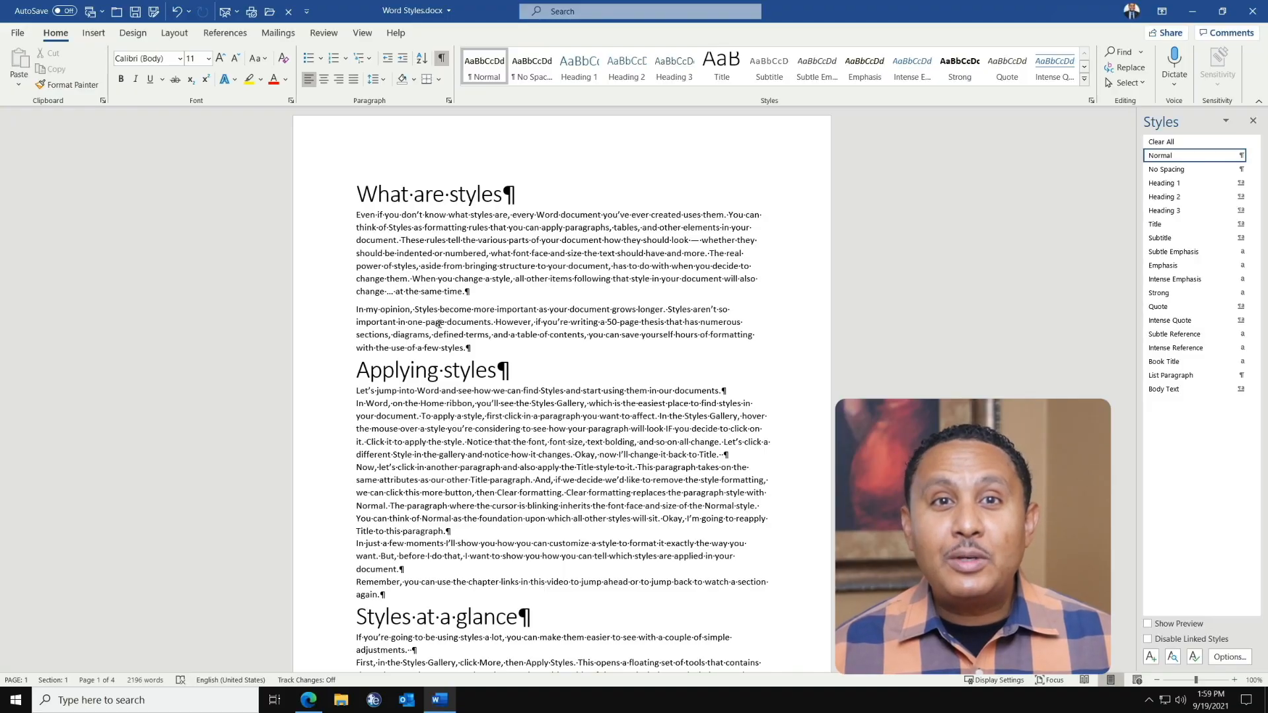
Step: Try centering the "What are styles" and "Applying styles" titles directly and copying that formatting to "Styles at a glance" with Format Painter
left_click(452, 193)
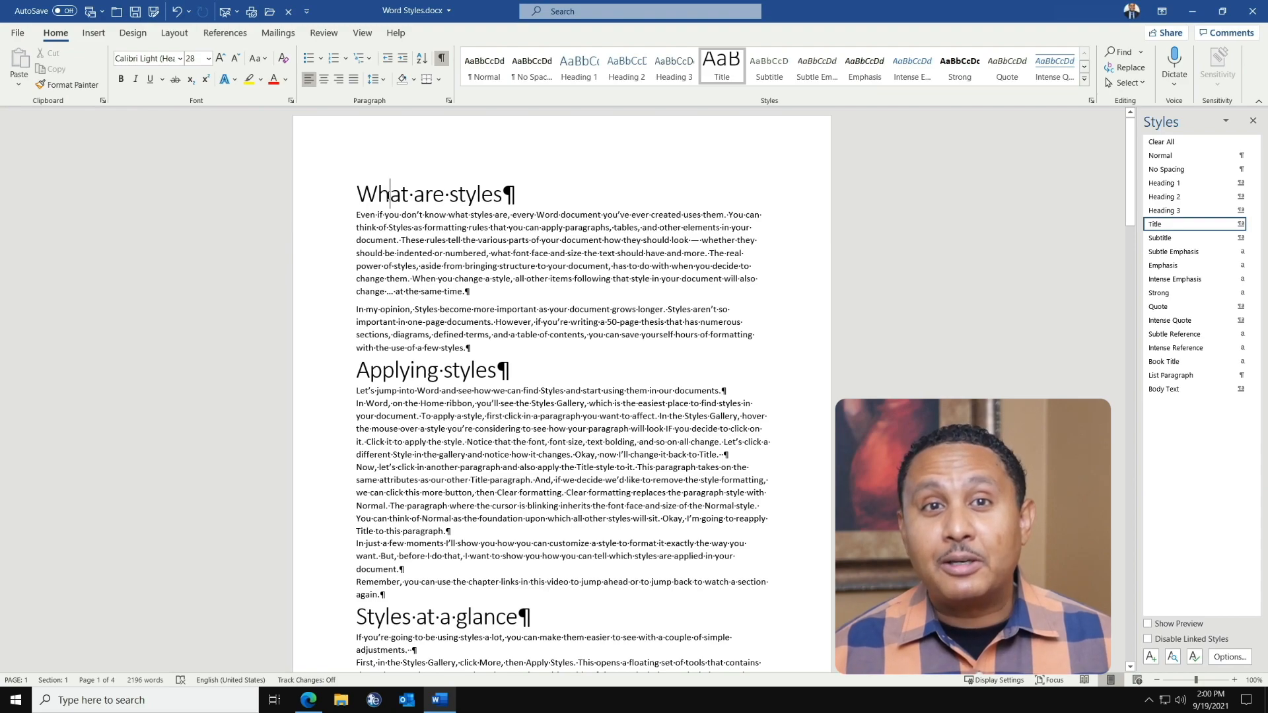
left_click(325, 82)
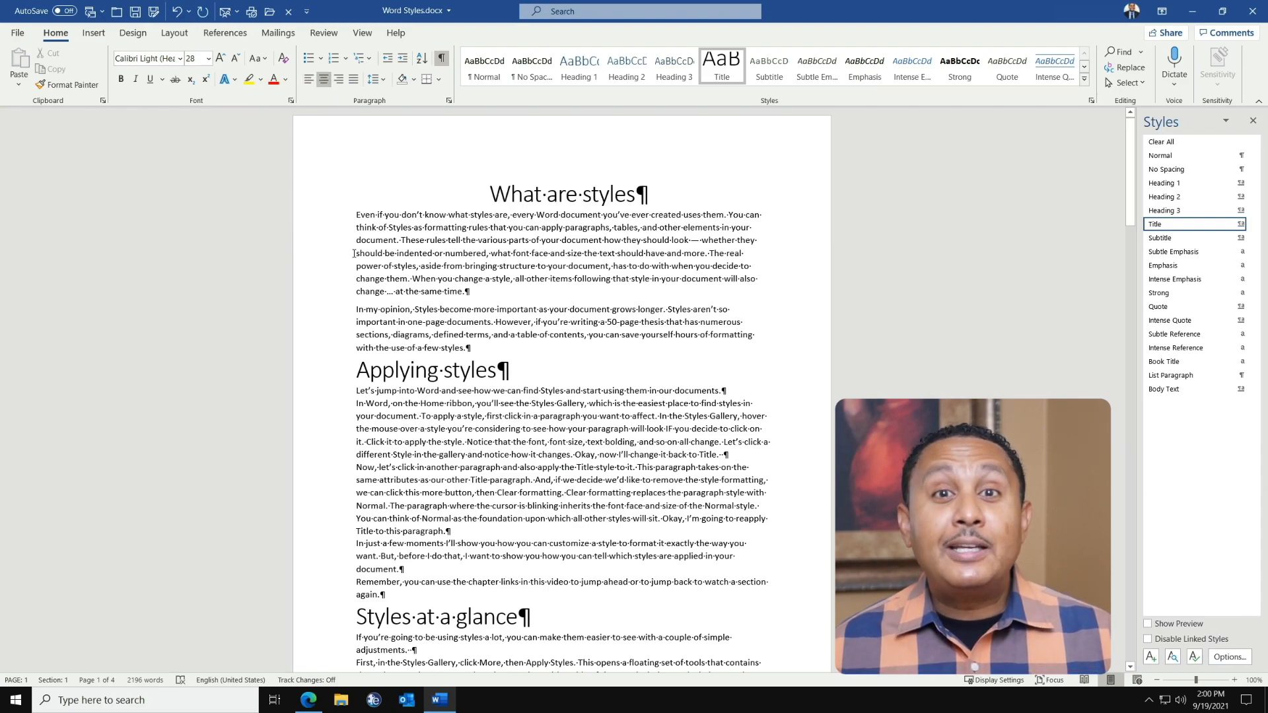
left_click(381, 371)
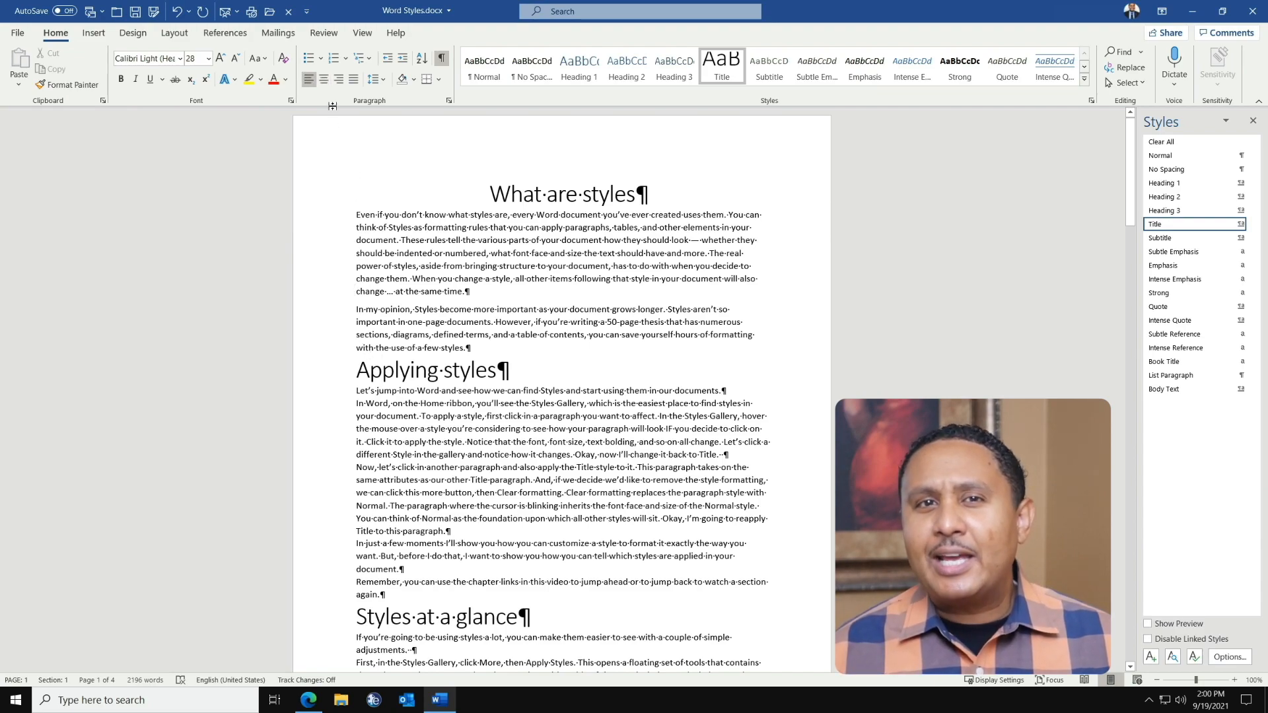
left_click(325, 82)
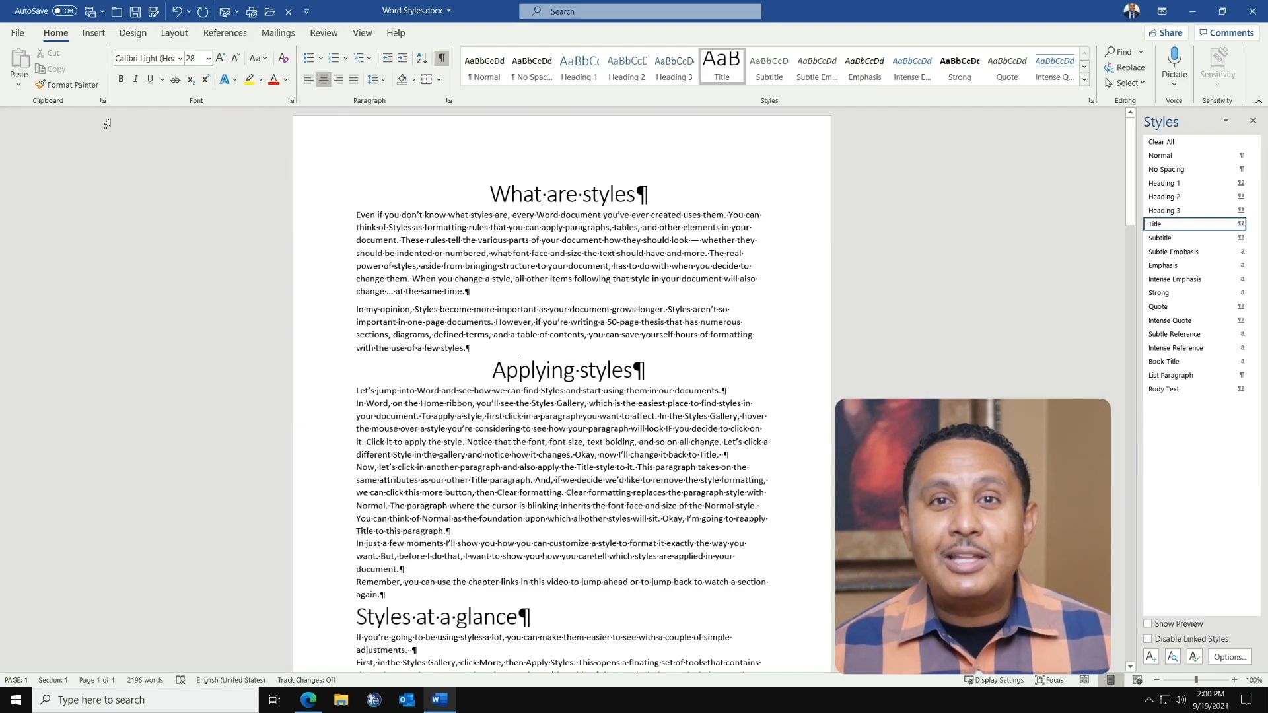
left_click(83, 90)
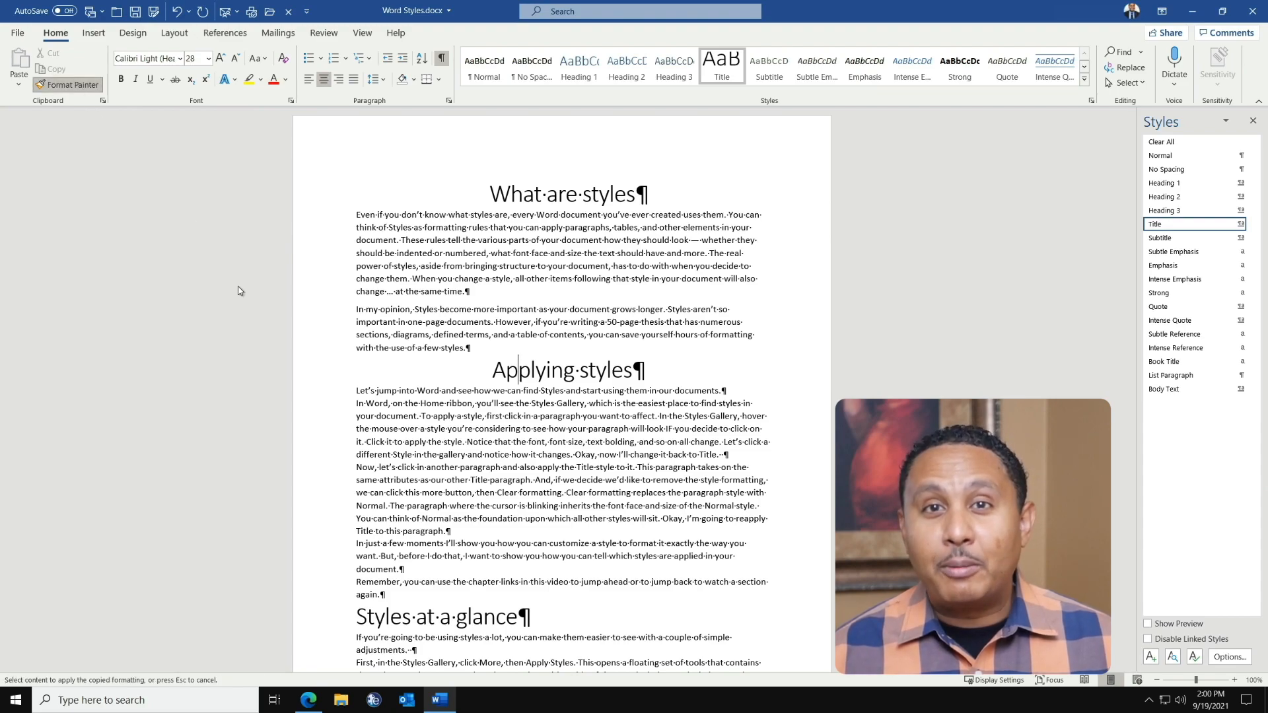
left_click(452, 628)
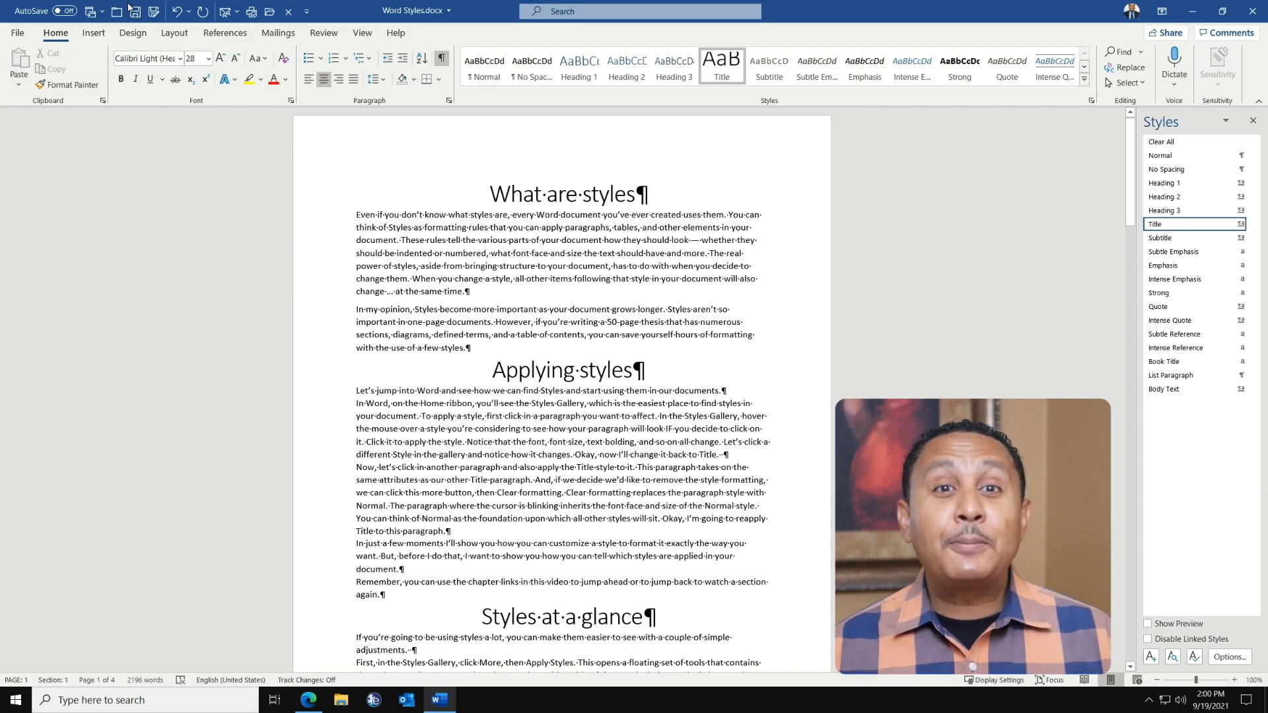
Step: Undo the direct centering of the three titles, including the formatting copied with Format Painter
left_click(175, 15)
left_click(175, 16)
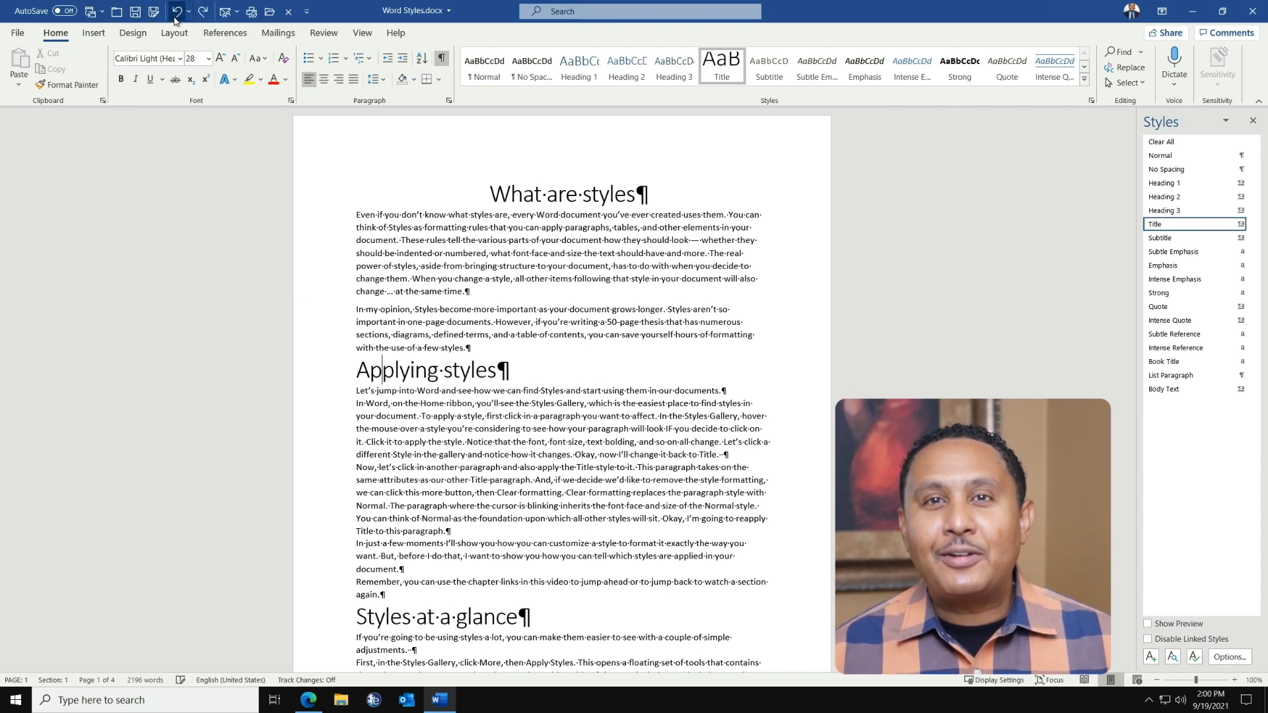
left_click(176, 16)
Step: Start modifying the Title style from the "What are styles" title and set its alignment to centered
left_click(546, 196)
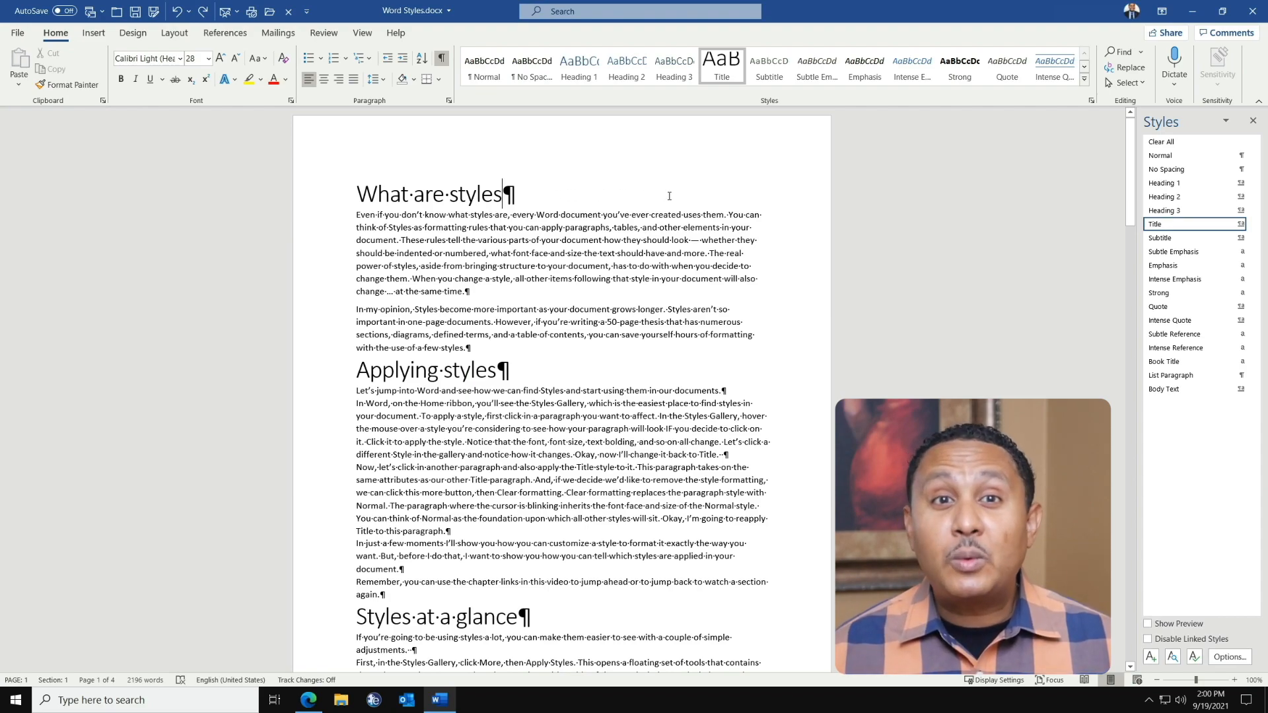
right_click(728, 77)
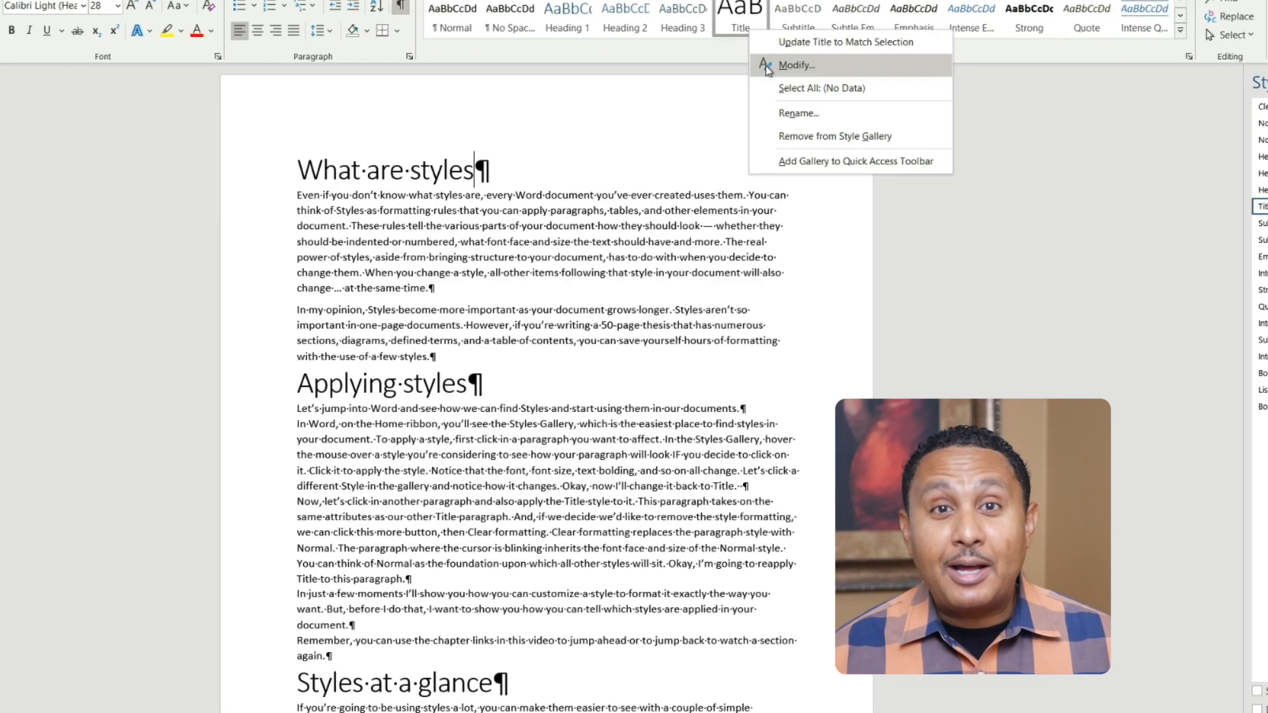
left_click(768, 107)
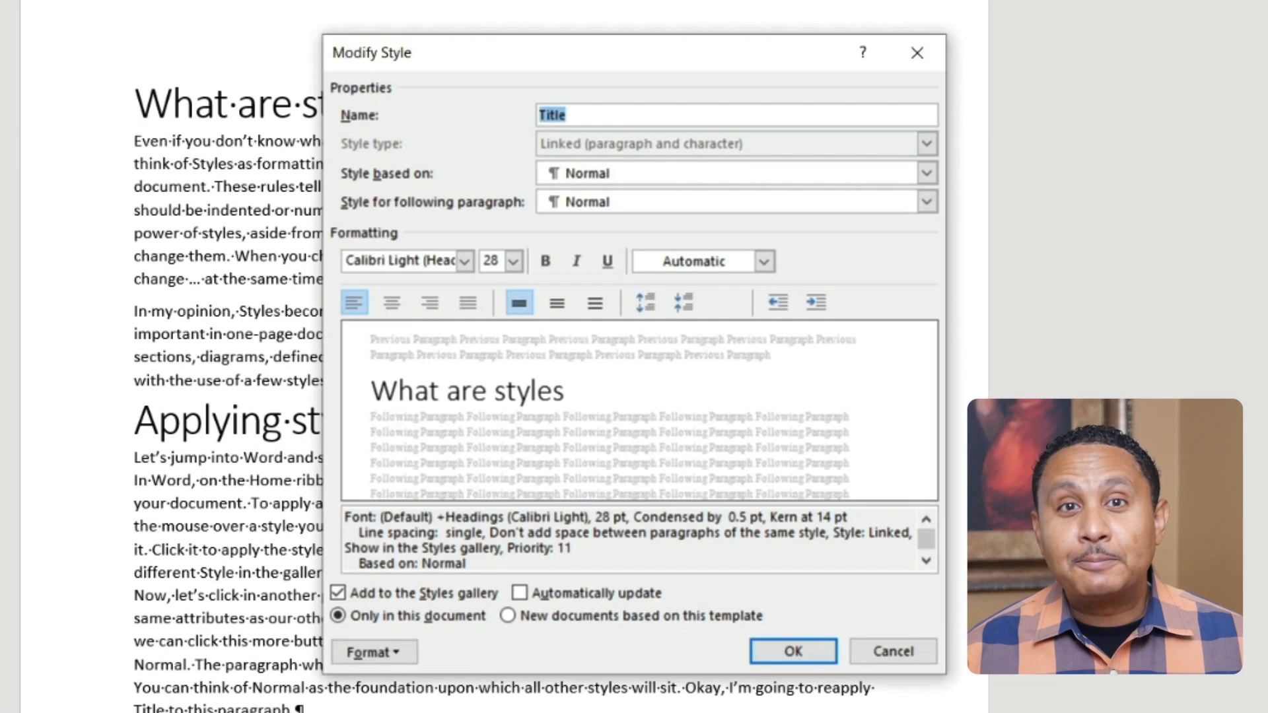
left_click(399, 309)
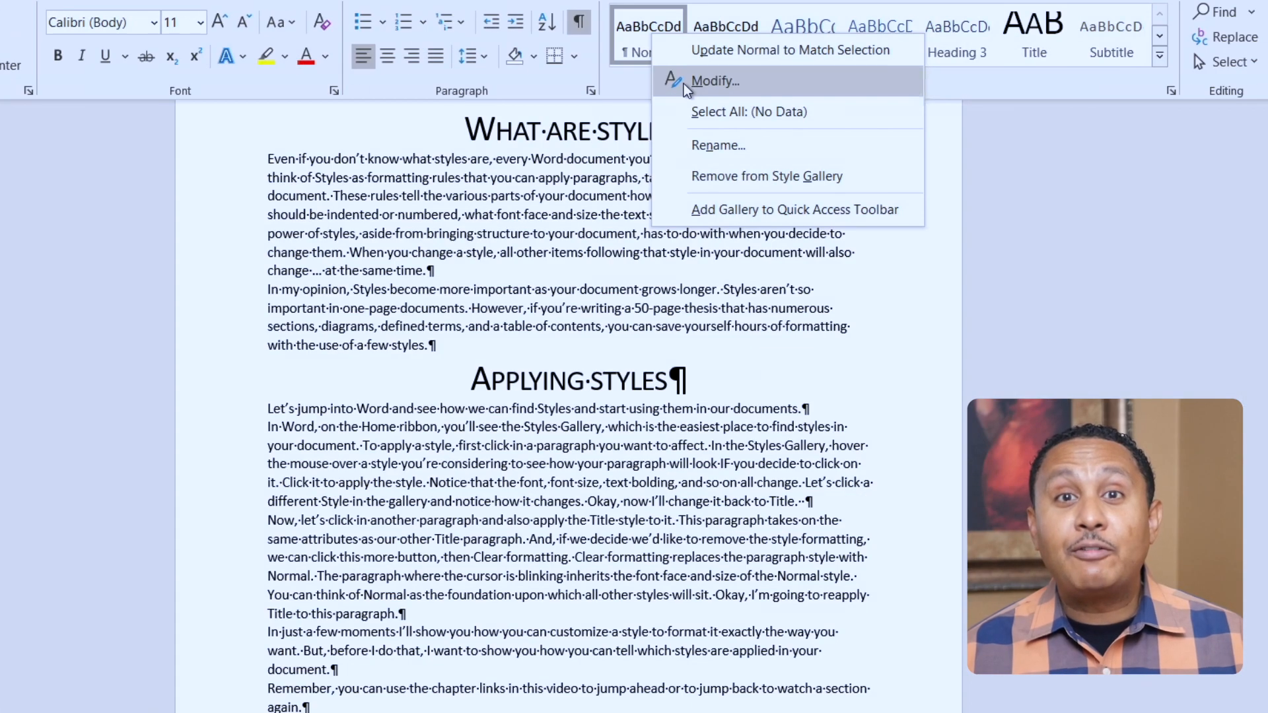
Step: Modify the Normal style so that its font is Poor Richard
left_click(674, 80)
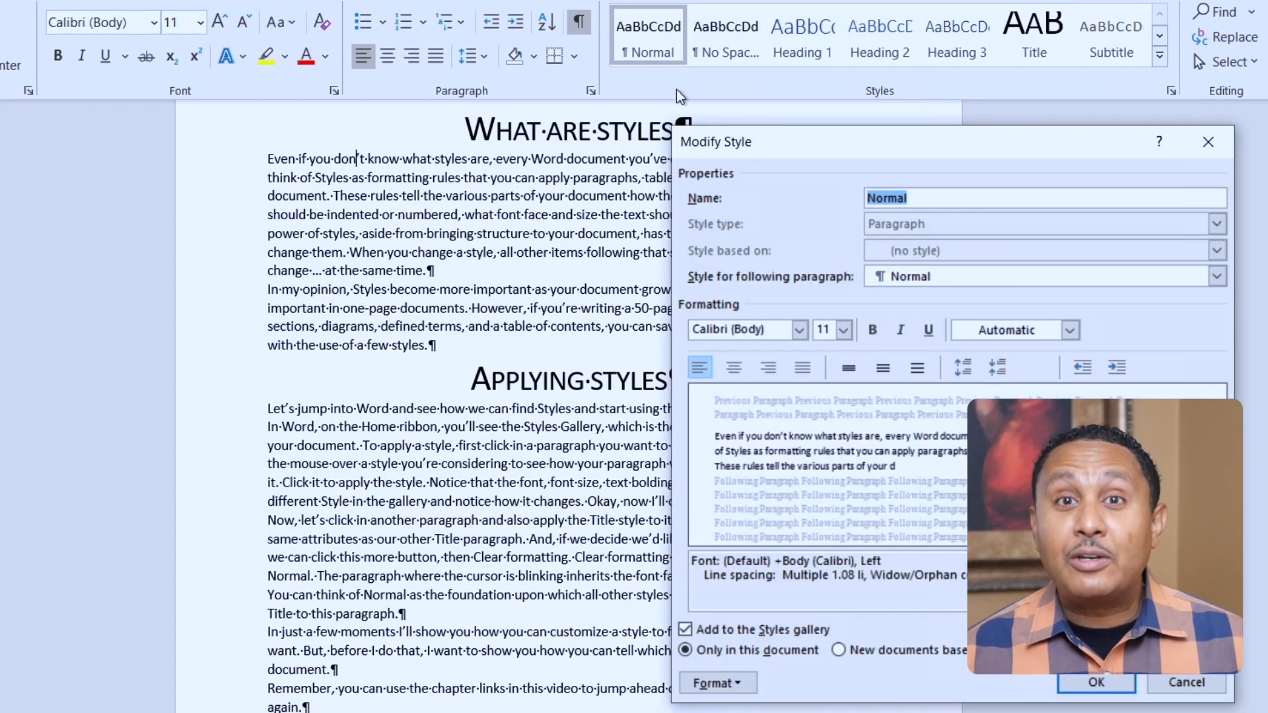
left_click(800, 330)
left_click(748, 401)
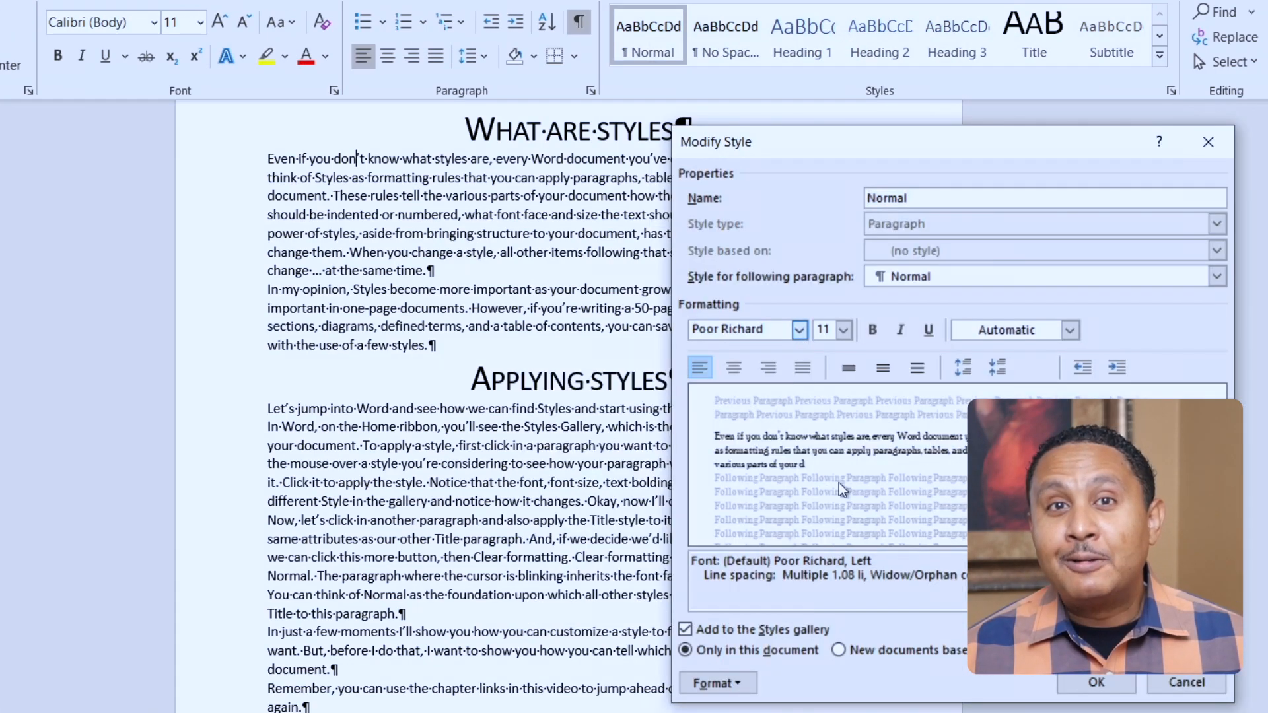
left_click(1097, 685)
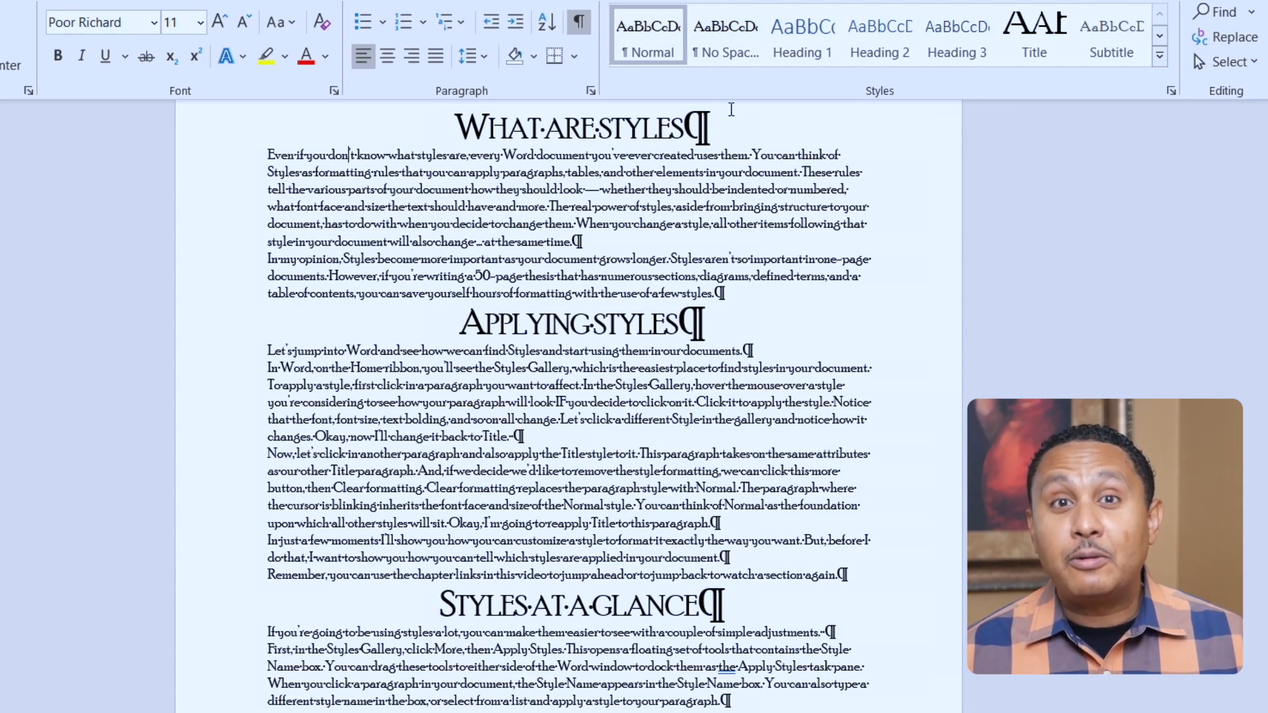
Step: Modify the Normal style so that its paragraphs are right-aligned
right_click(664, 43)
left_click(727, 56)
left_click(768, 368)
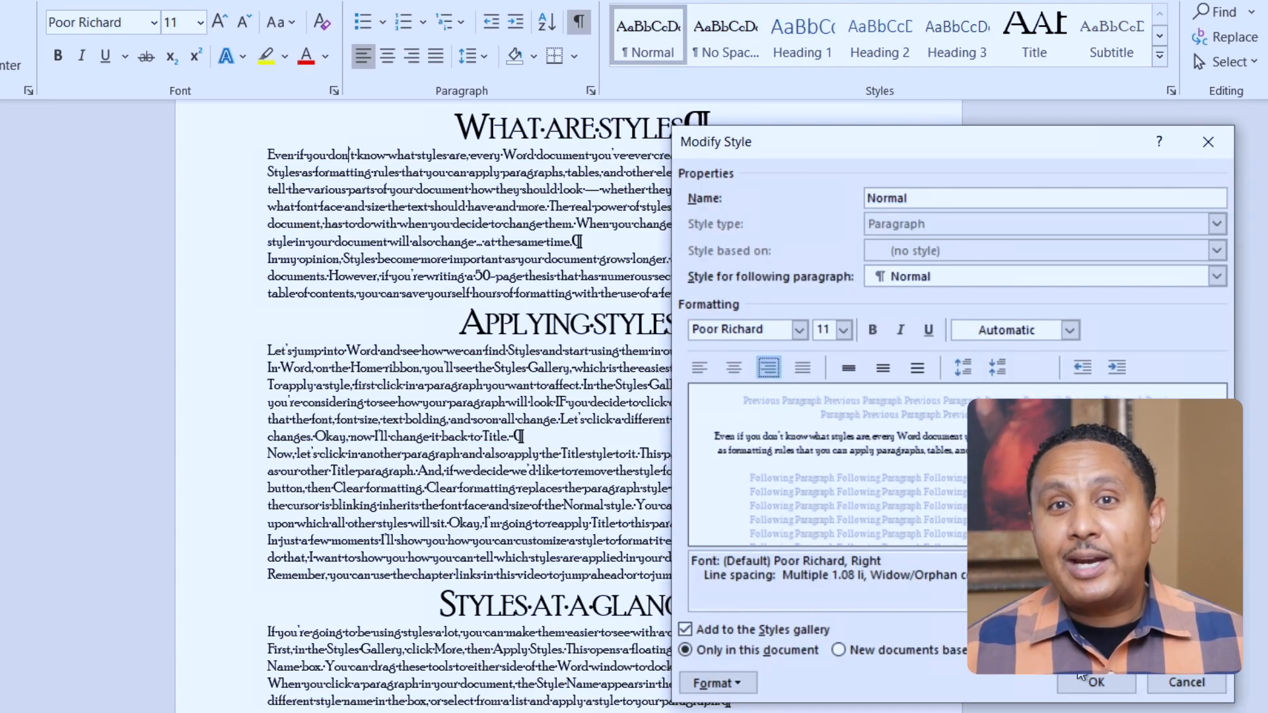
left_click(1094, 681)
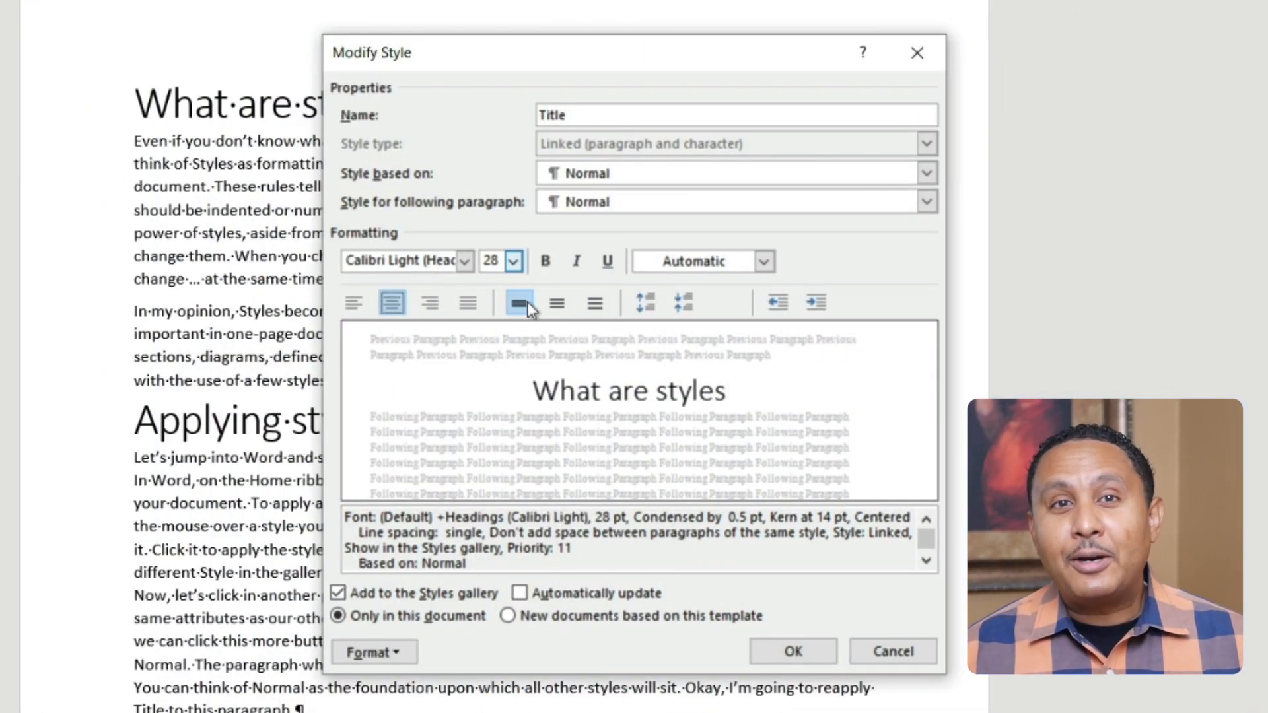
Step: Try Body Text as the style for the paragraph following the Title style
left_click(933, 203)
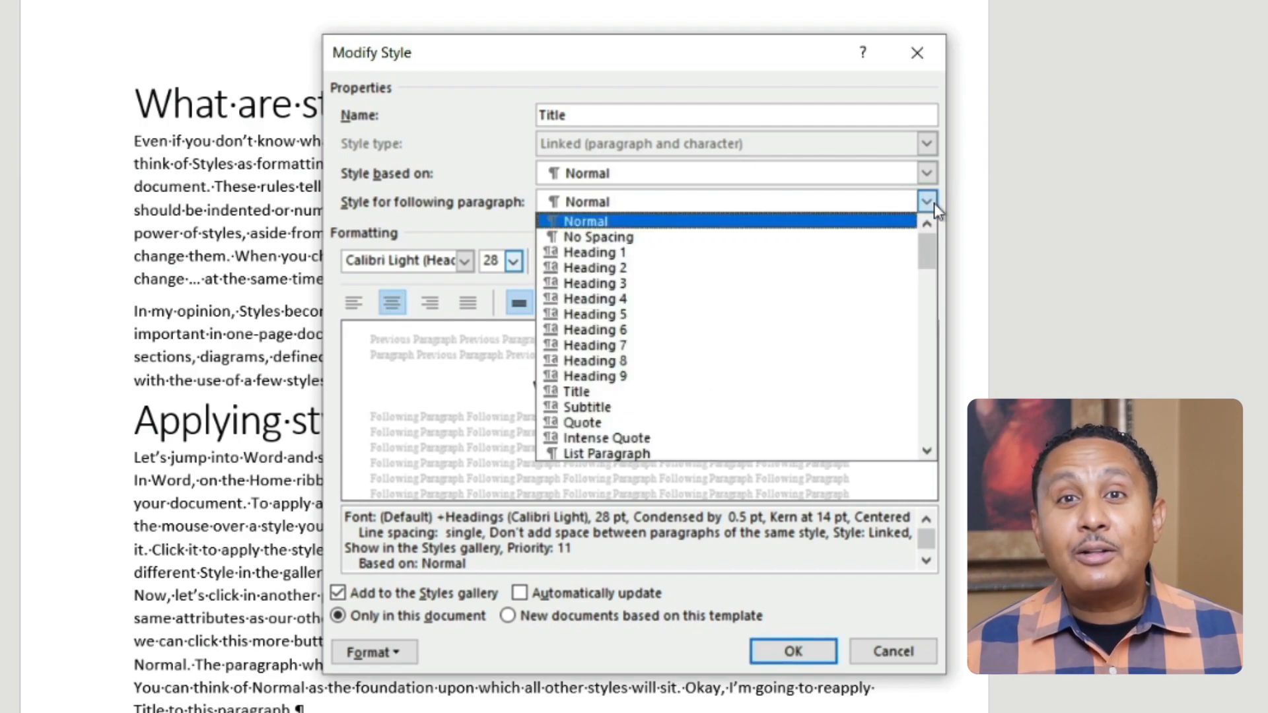
left_click(929, 295)
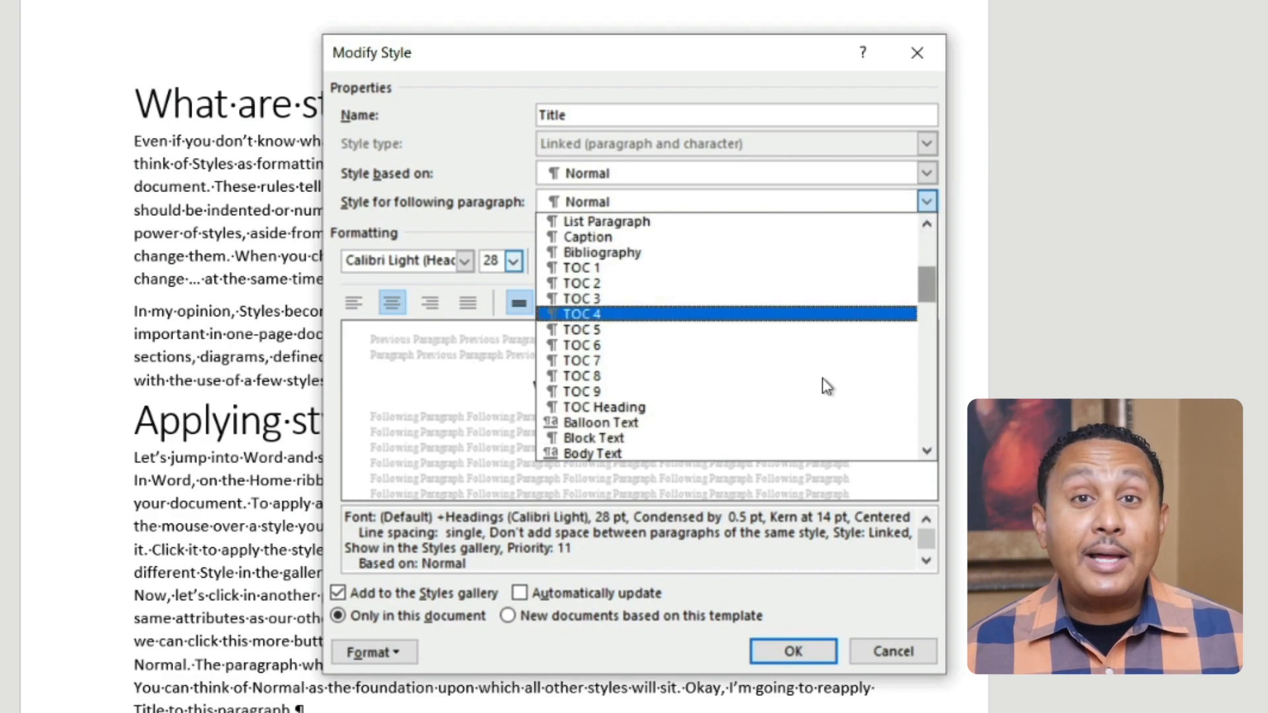
left_click(717, 456)
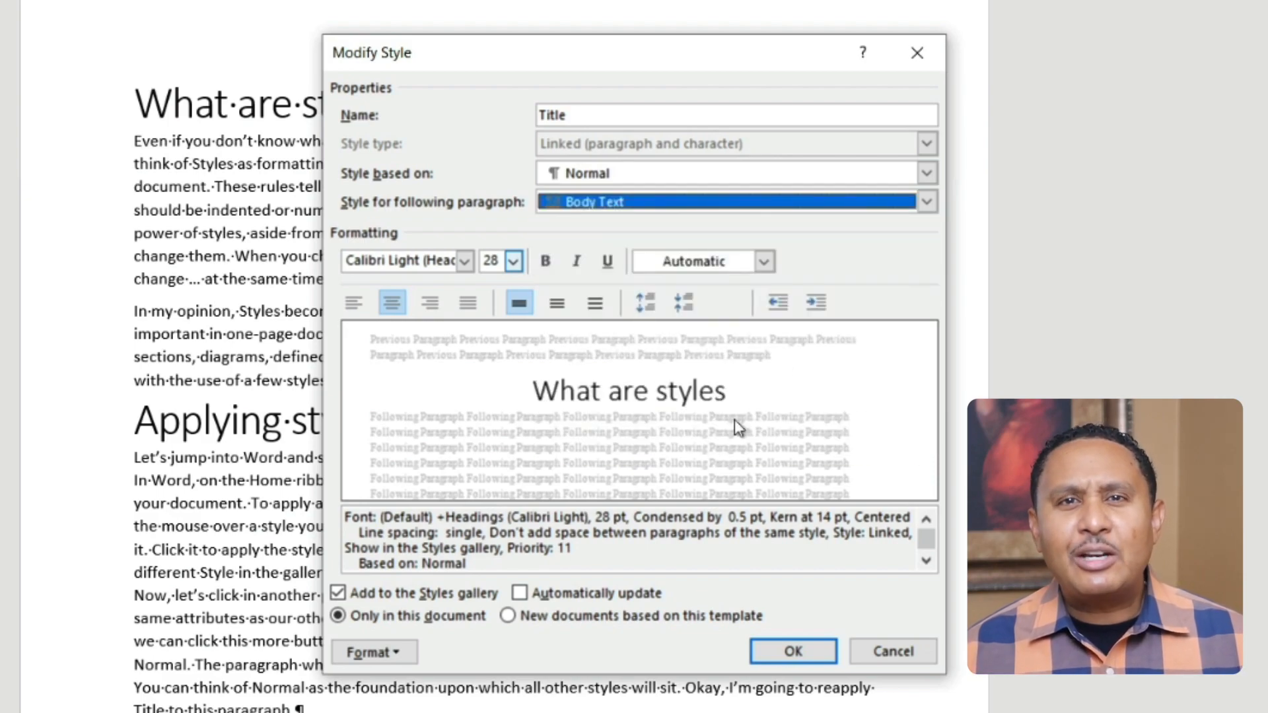
Step: Set the Title style's style for the following paragraph to Title and look at the font color choices
left_click(929, 208)
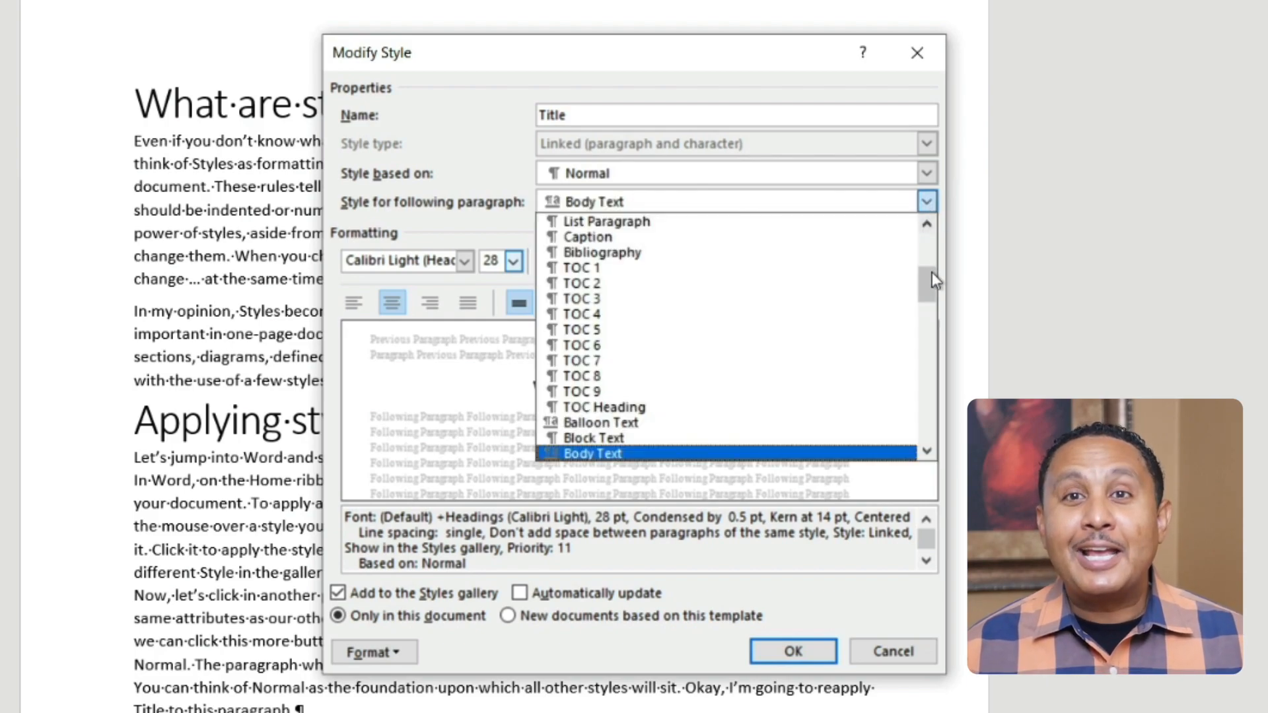
left_click_drag(930, 276, 933, 210)
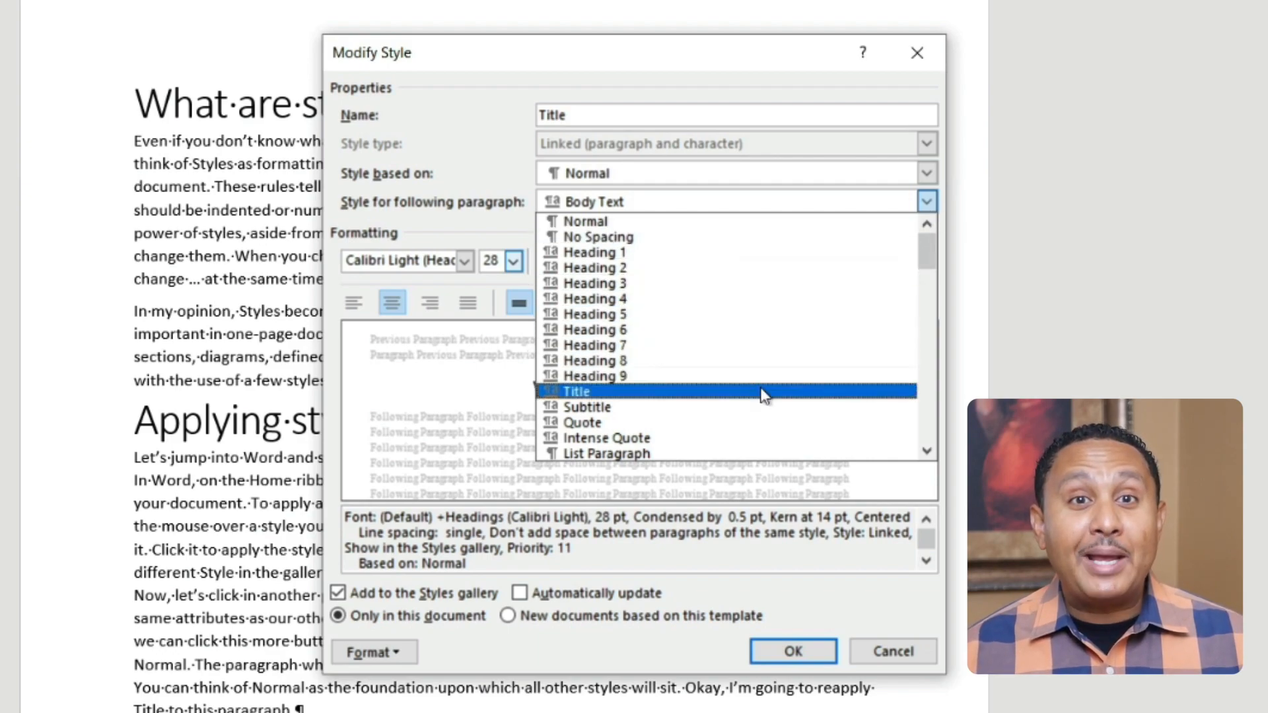
left_click(800, 393)
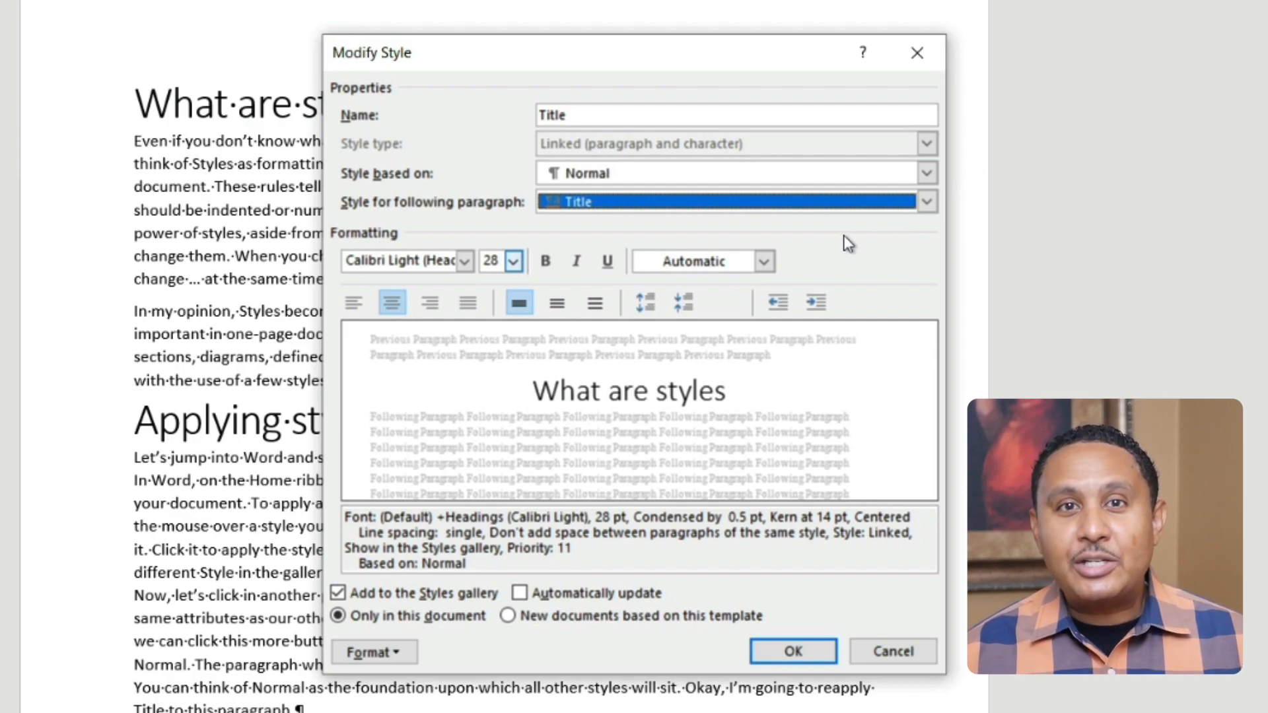
key("Tab")
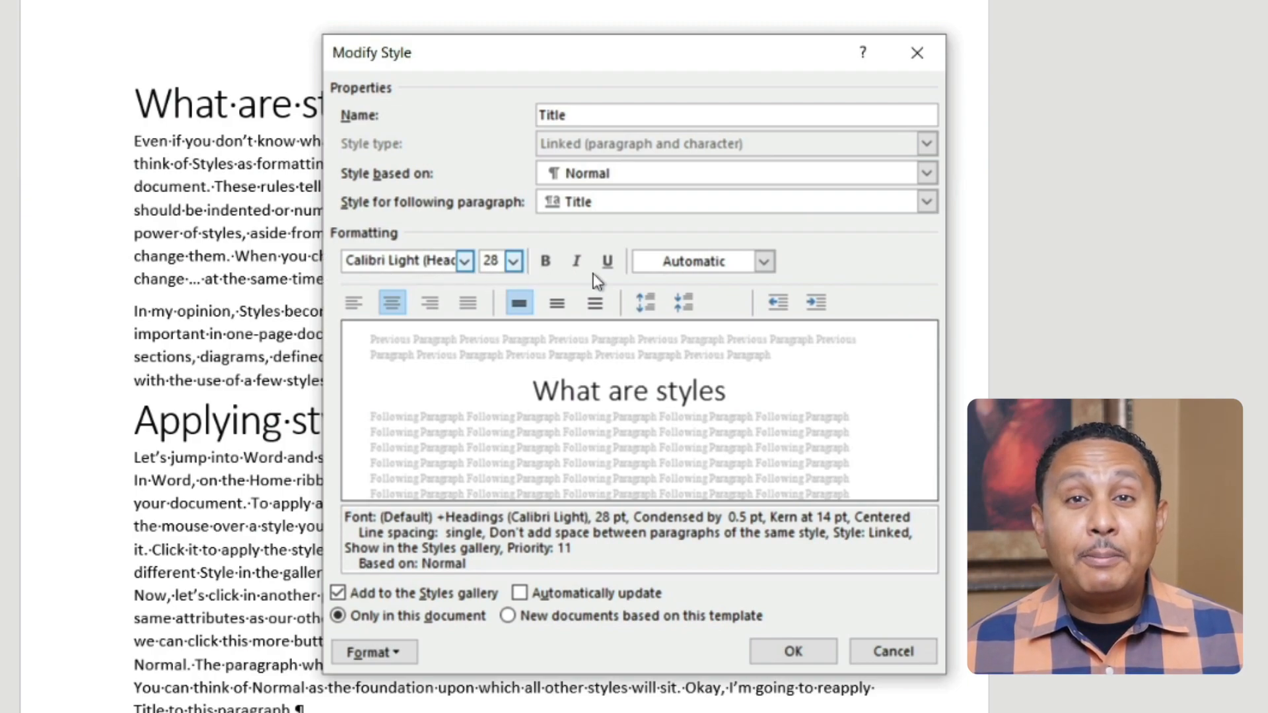
left_click(765, 264)
left_click(765, 263)
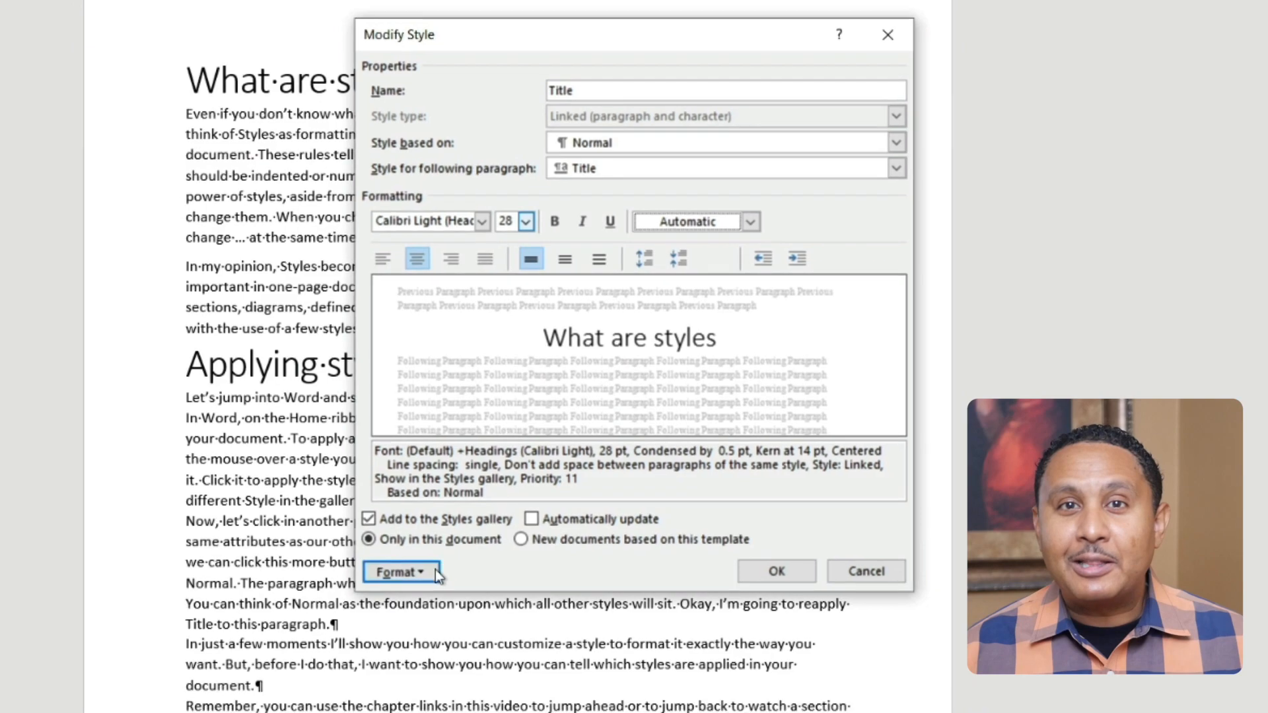
Step: Add the Small caps font effect to the Title style and apply the style modifications to the document
left_click(409, 654)
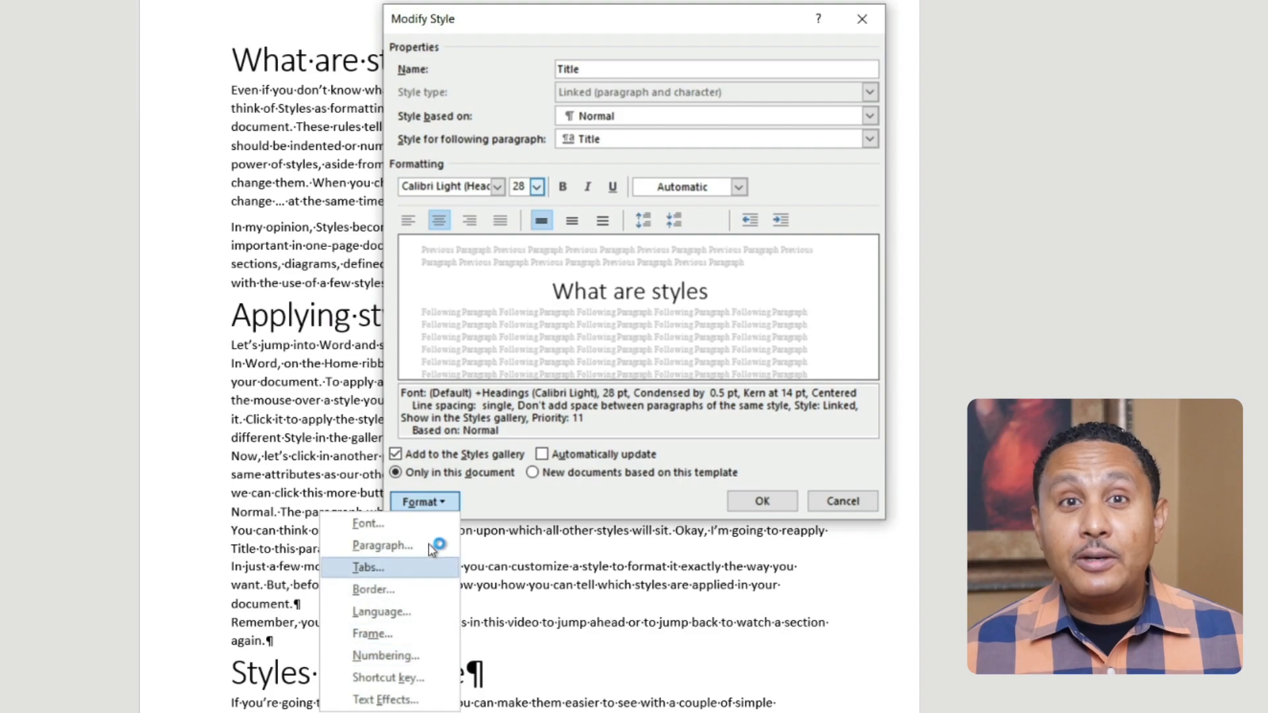
left_click(368, 523)
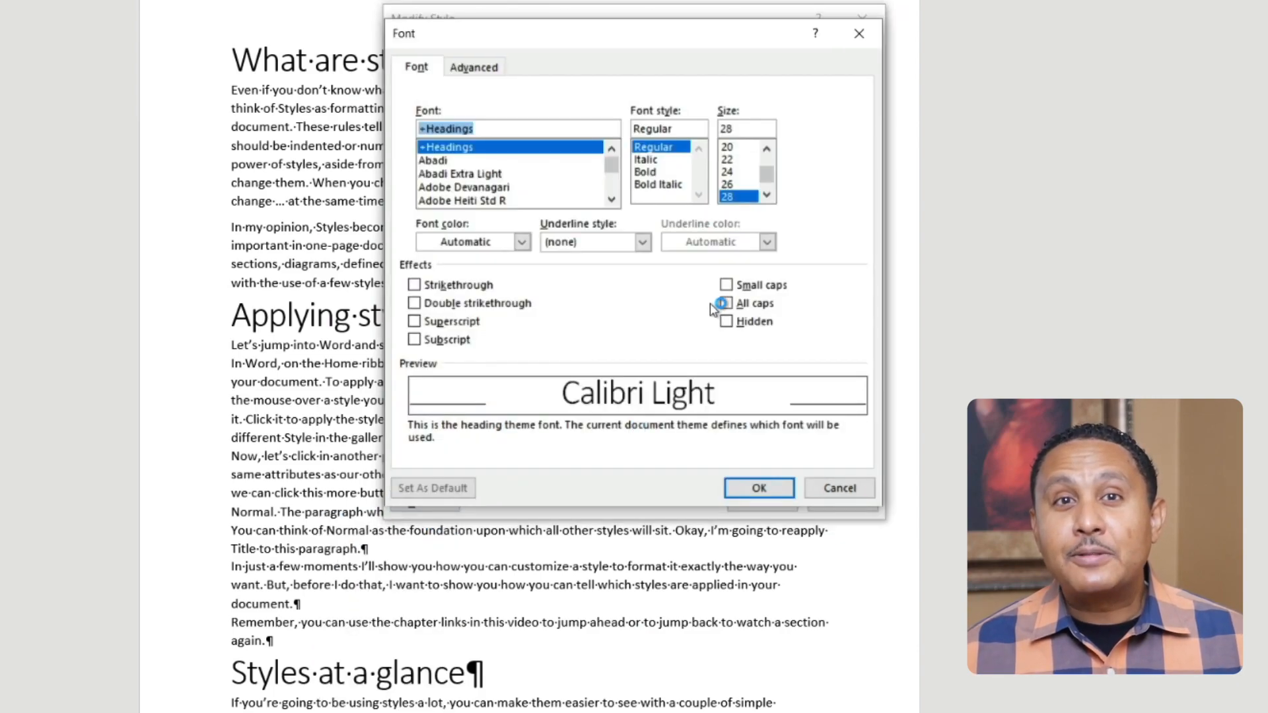
left_click(732, 289)
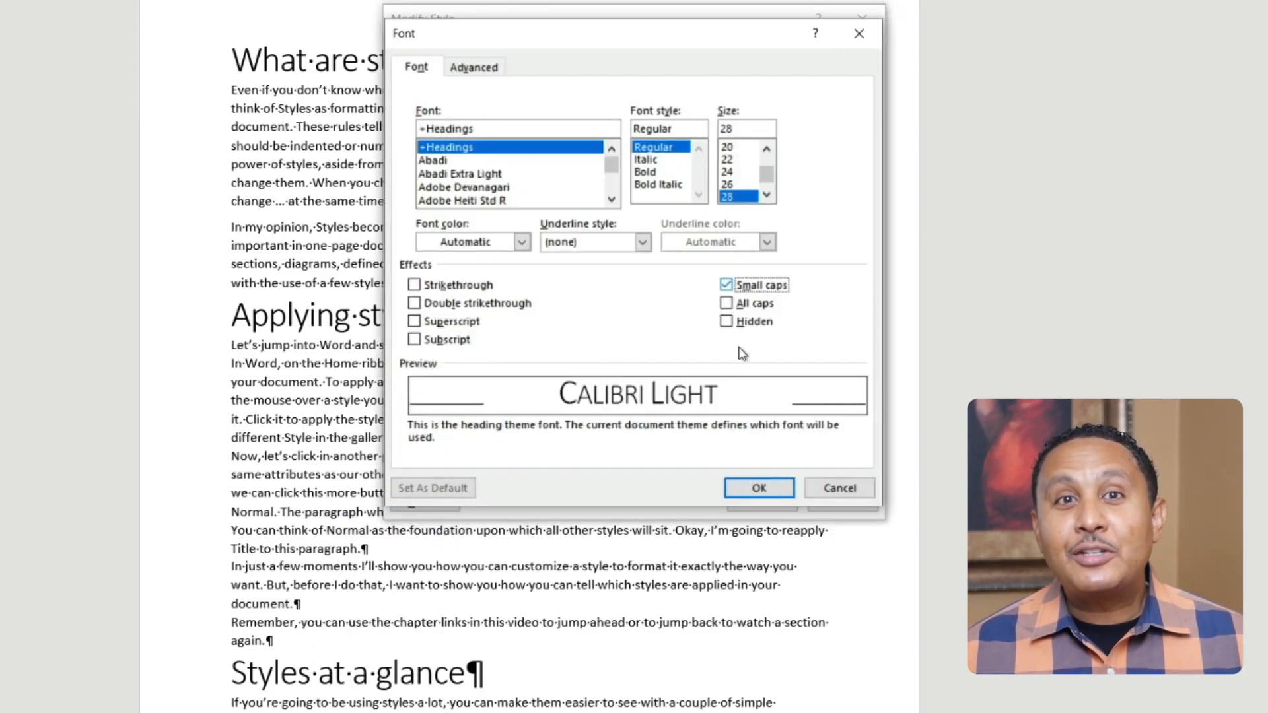
left_click(753, 494)
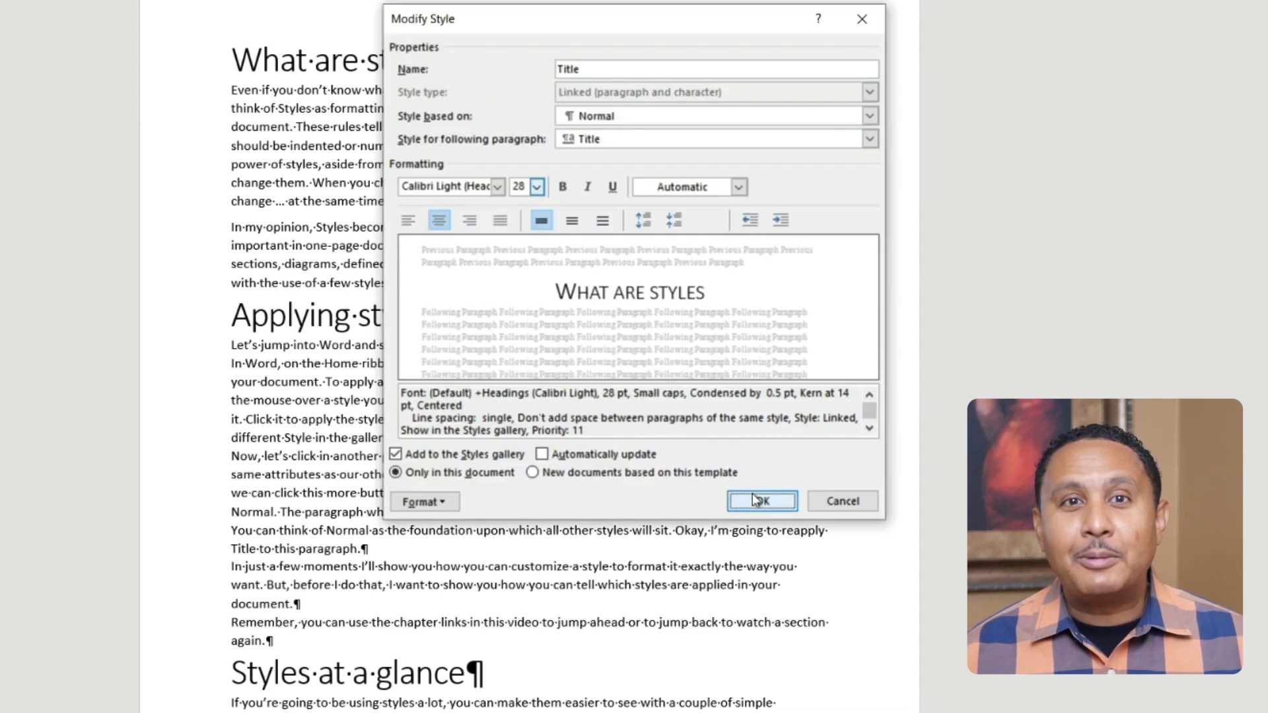
left_click(754, 494)
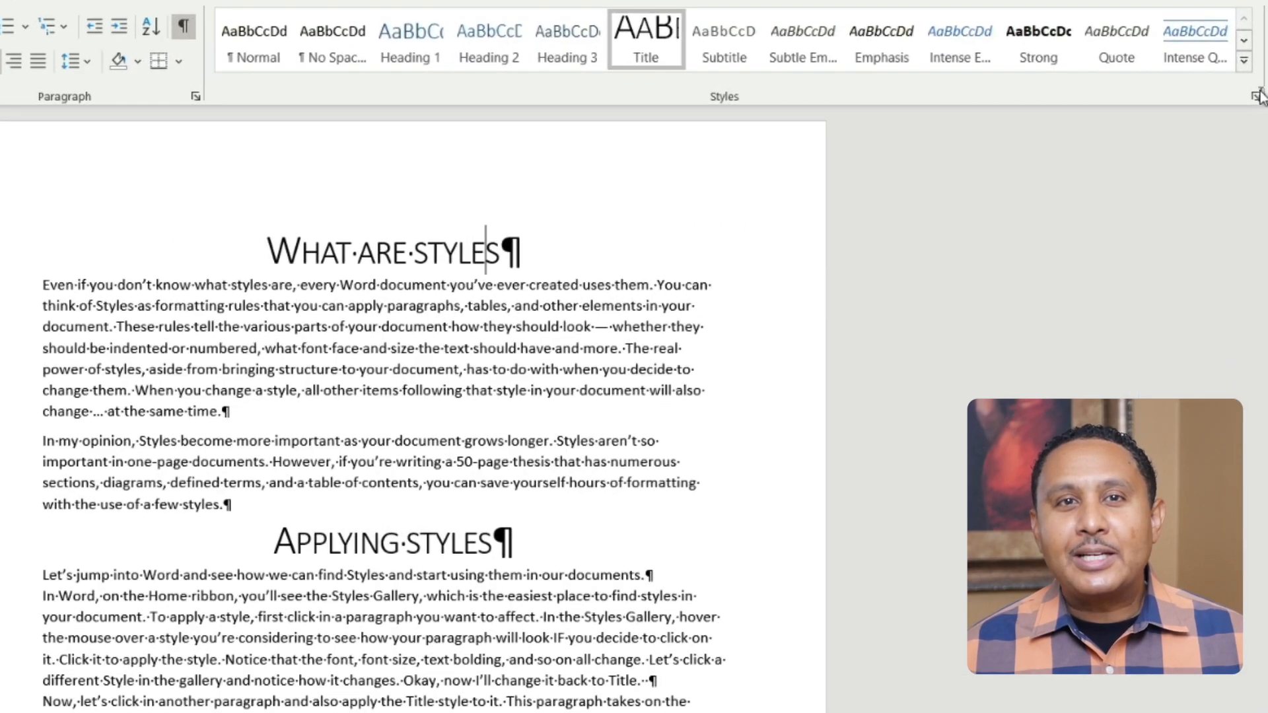
Step: Apply Heading 1 to the "What are styles" title and Heading 2 to "Applying styles" and "Styles at a glance"
left_click(1245, 60)
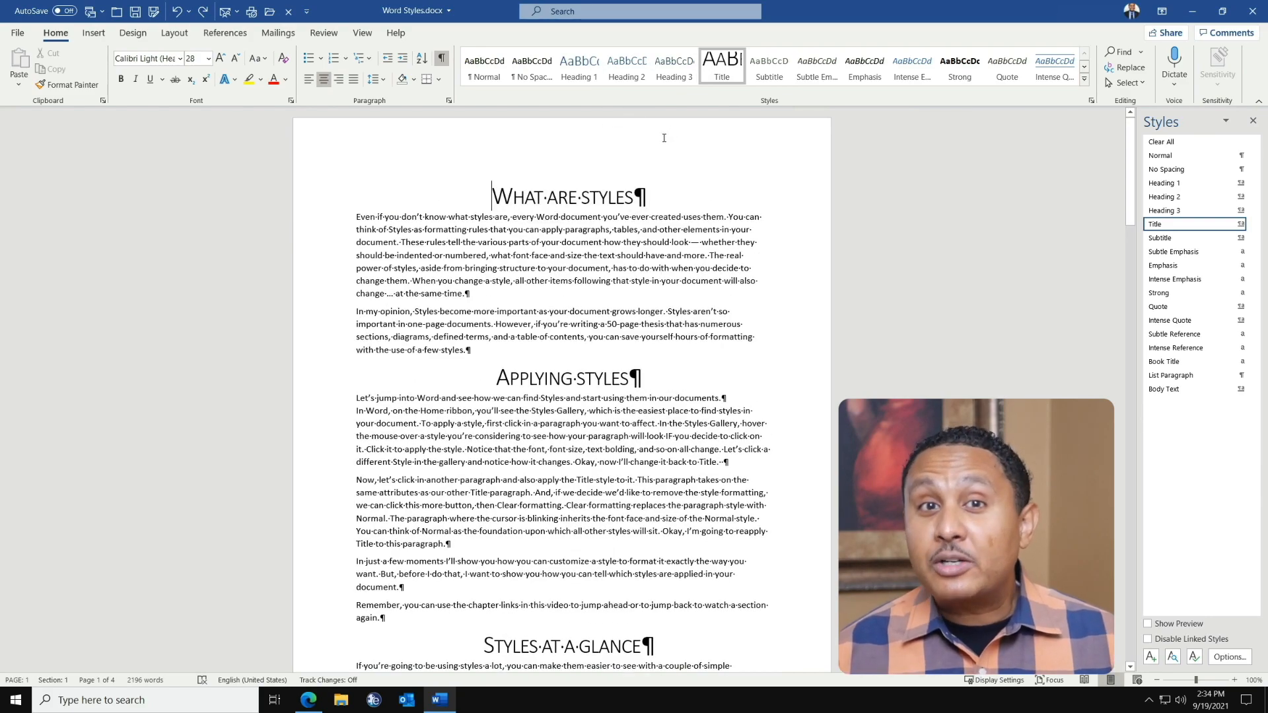
left_click(579, 66)
left_click(527, 368)
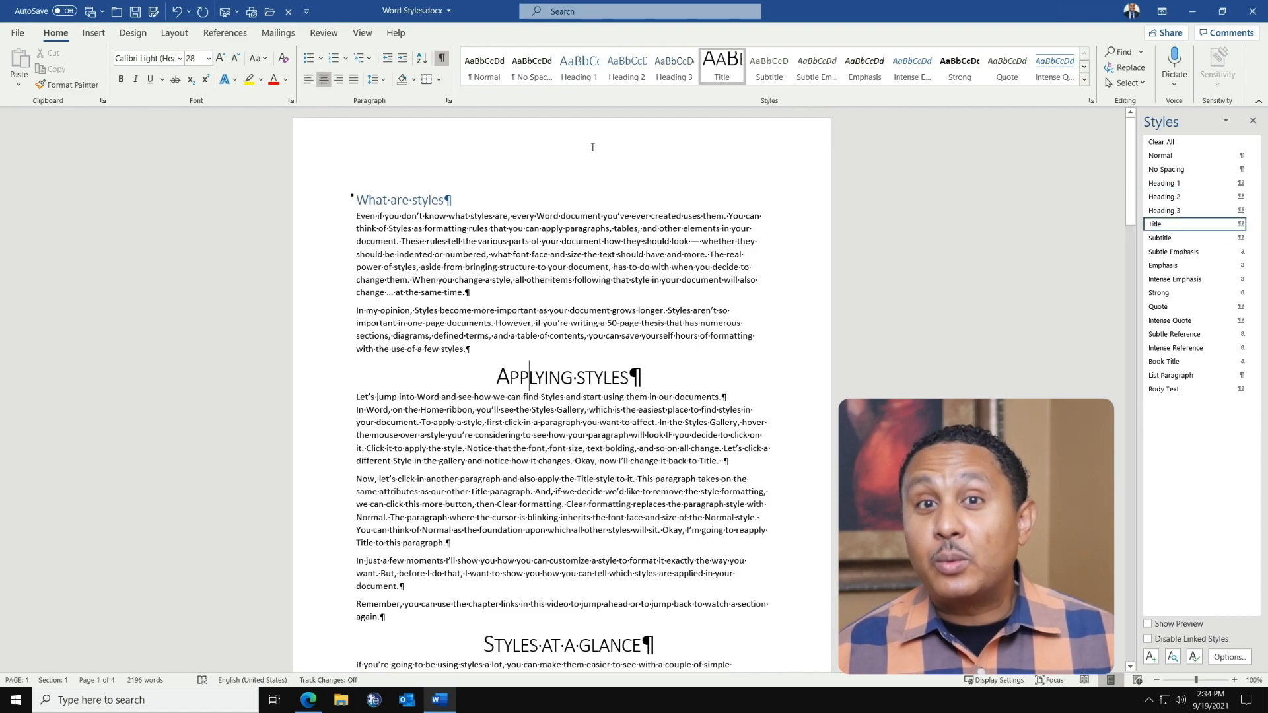
left_click(627, 67)
left_click(552, 631)
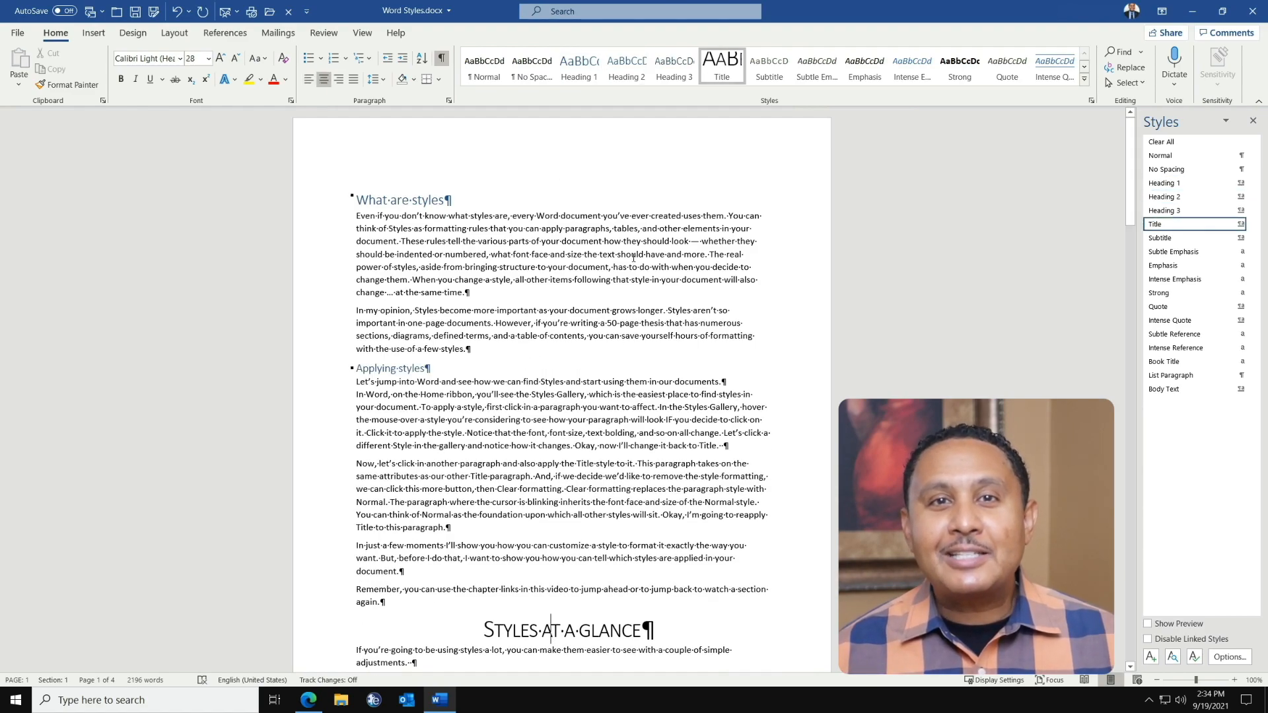
left_click(627, 66)
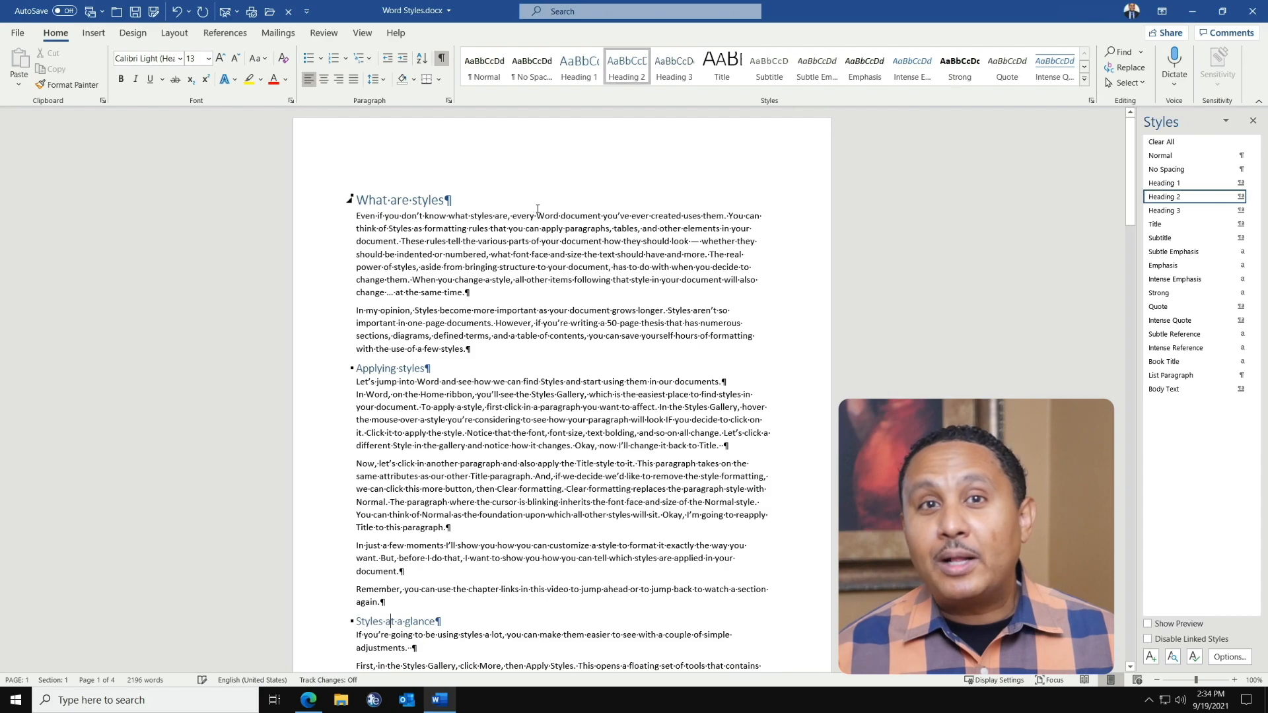
Step: Collapse the "What are styles", "Modify styles" and "Built-in styles" sections under their headings
left_click(373, 239)
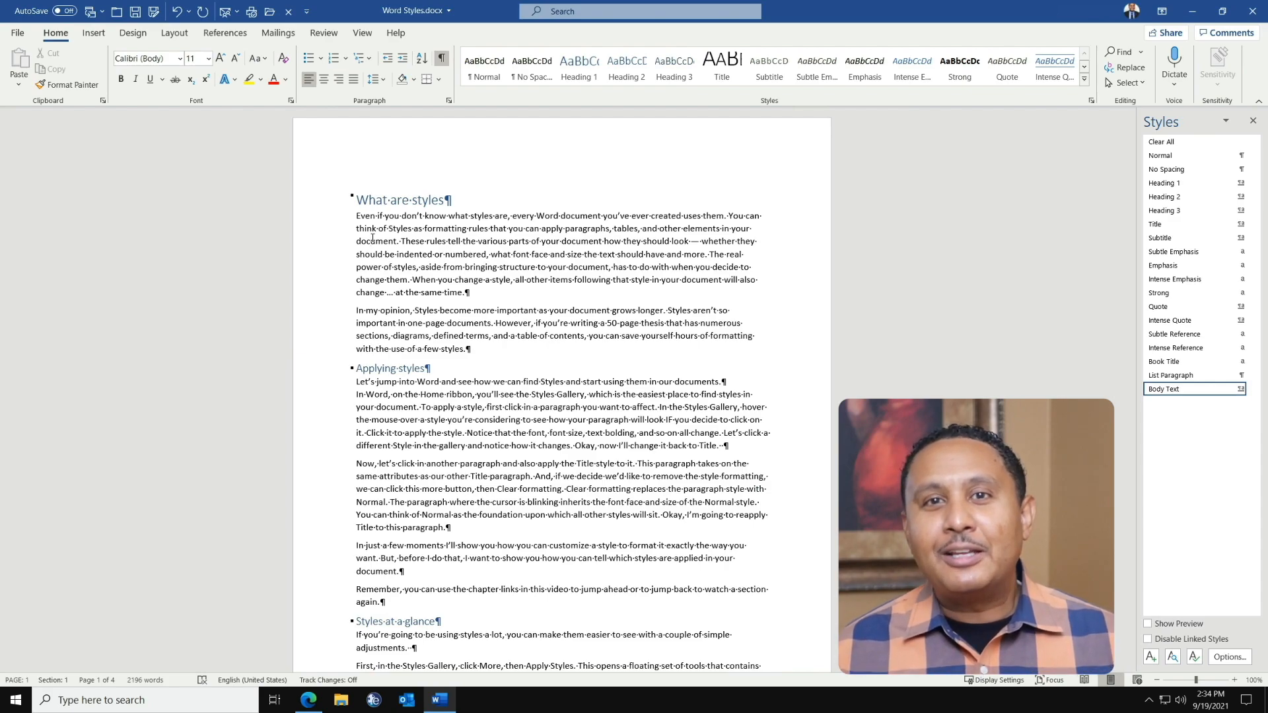
left_click(350, 200)
left_click(351, 225)
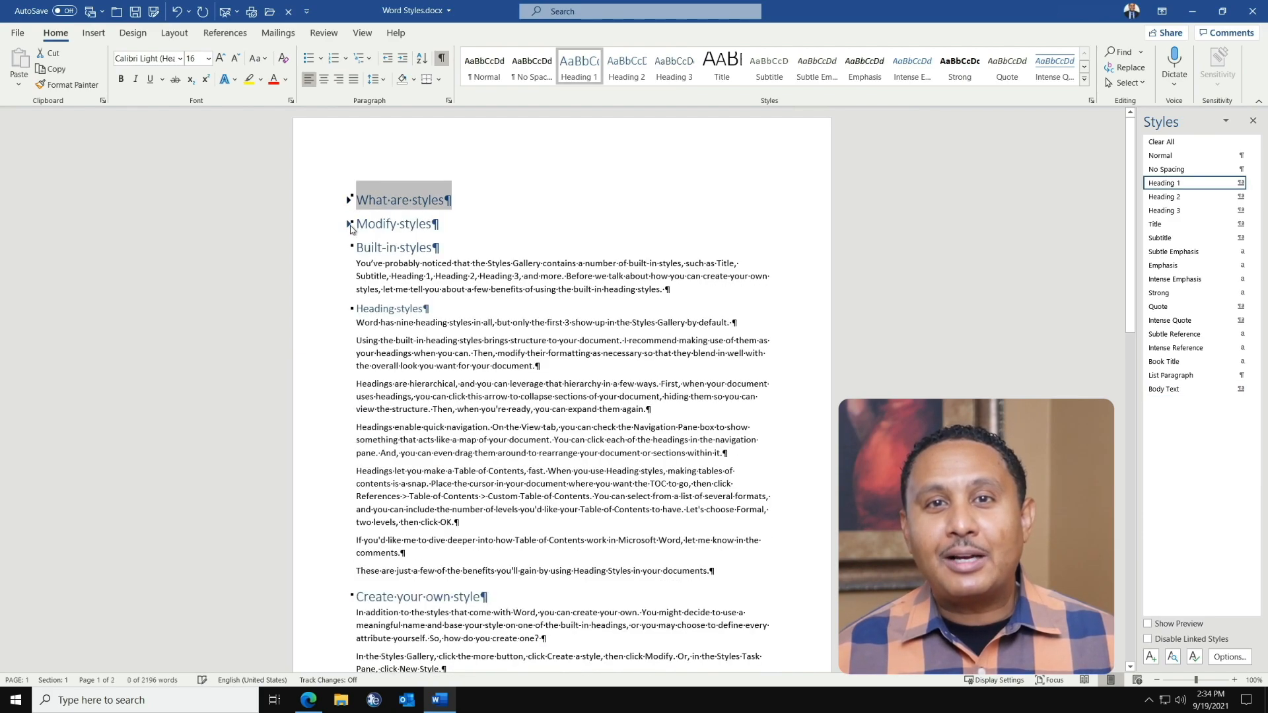
left_click(350, 250)
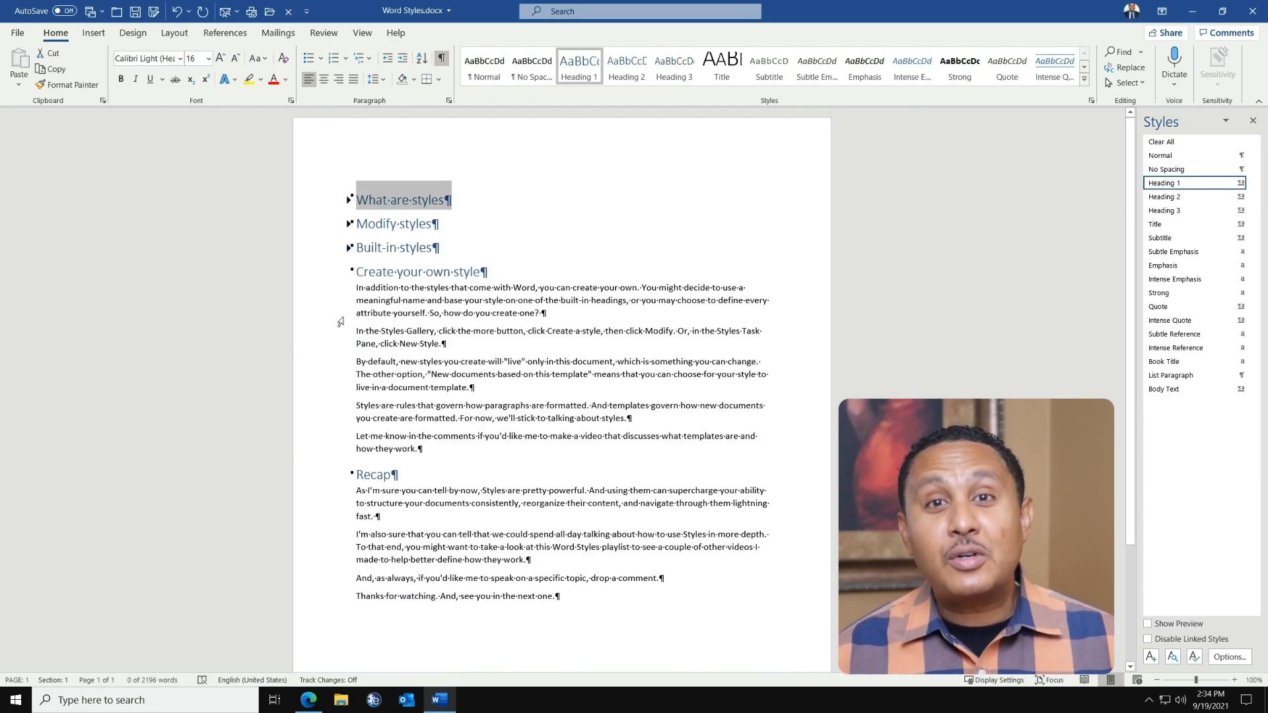
Step: Expand the "Built-in styles", "Modify styles" and "What are styles" sections again
left_click(350, 249)
left_click(351, 225)
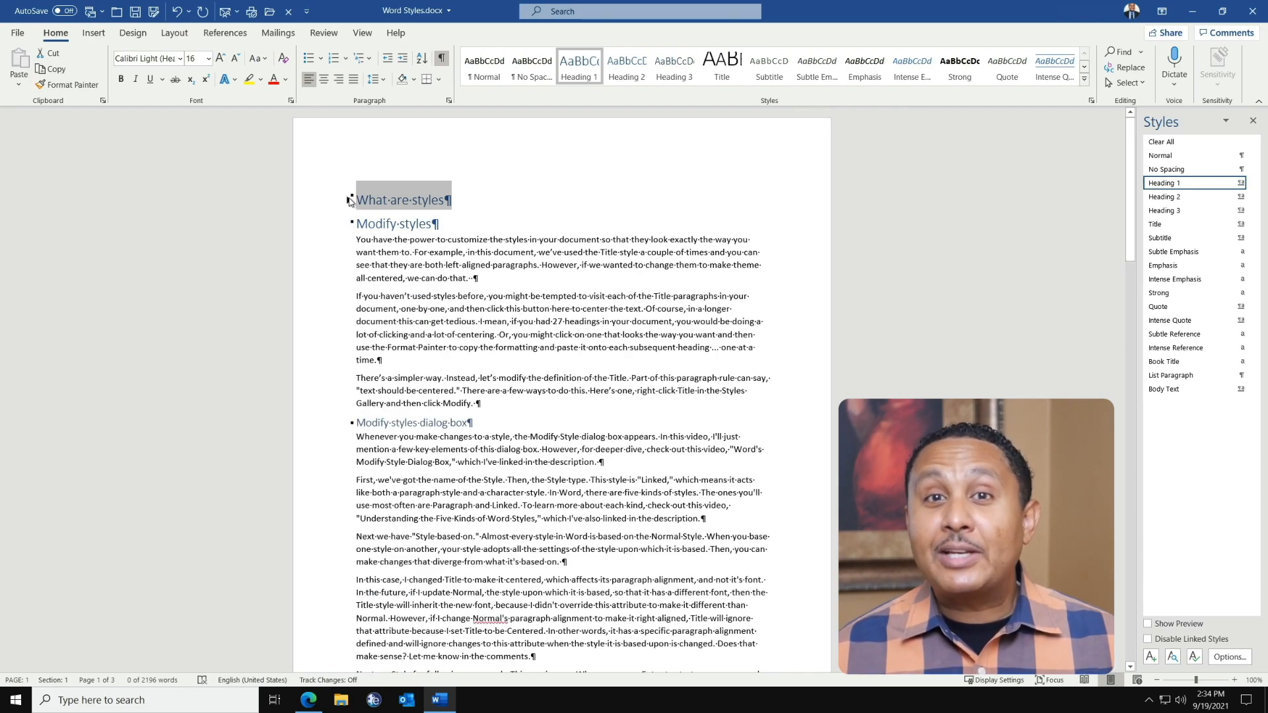
left_click(350, 200)
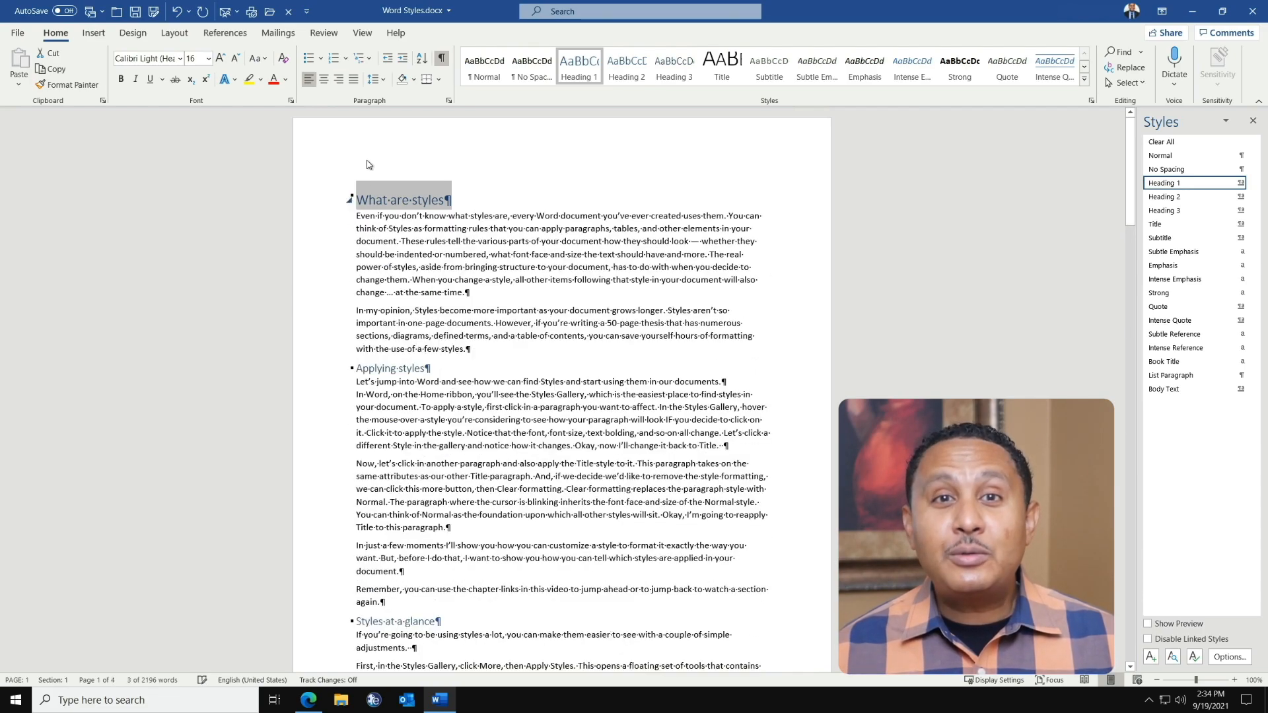
Step: Show the Navigation Pane and jump through the headings "Styles at a glance", "Modify styles dialog box" and "Heading styles"
left_click(361, 34)
left_click(295, 84)
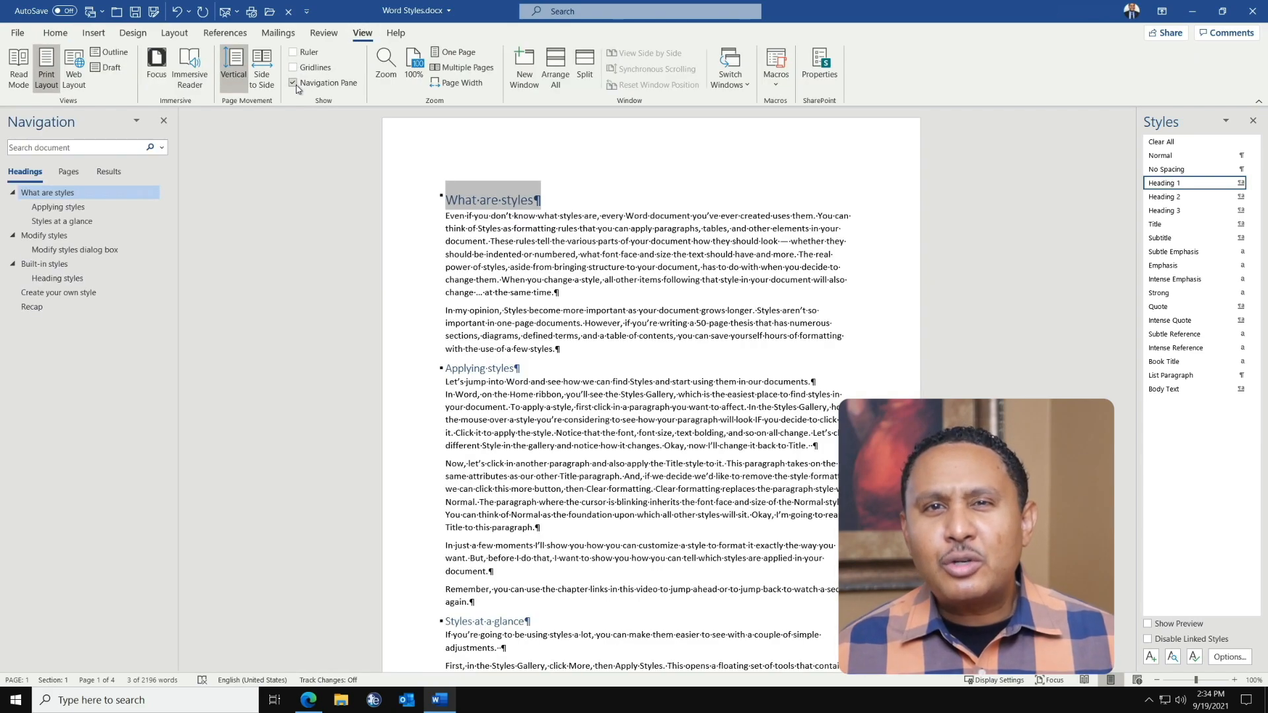
left_click(87, 221)
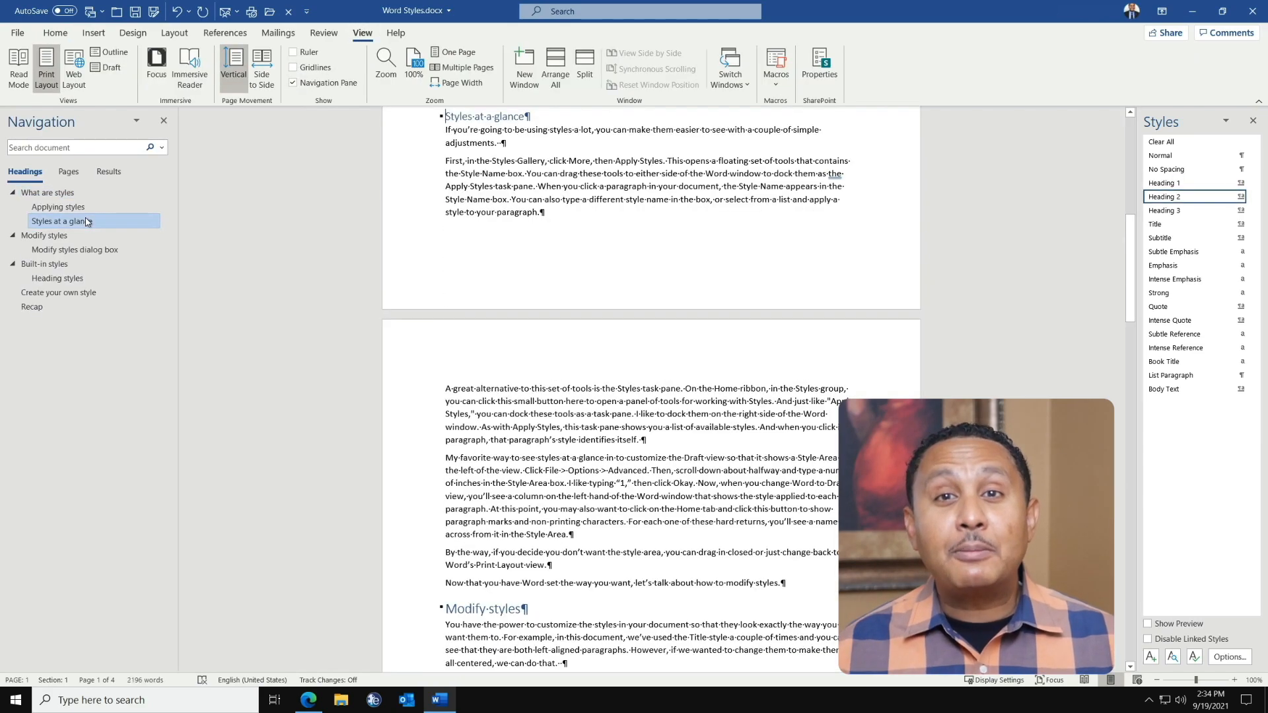
left_click(79, 250)
left_click(68, 278)
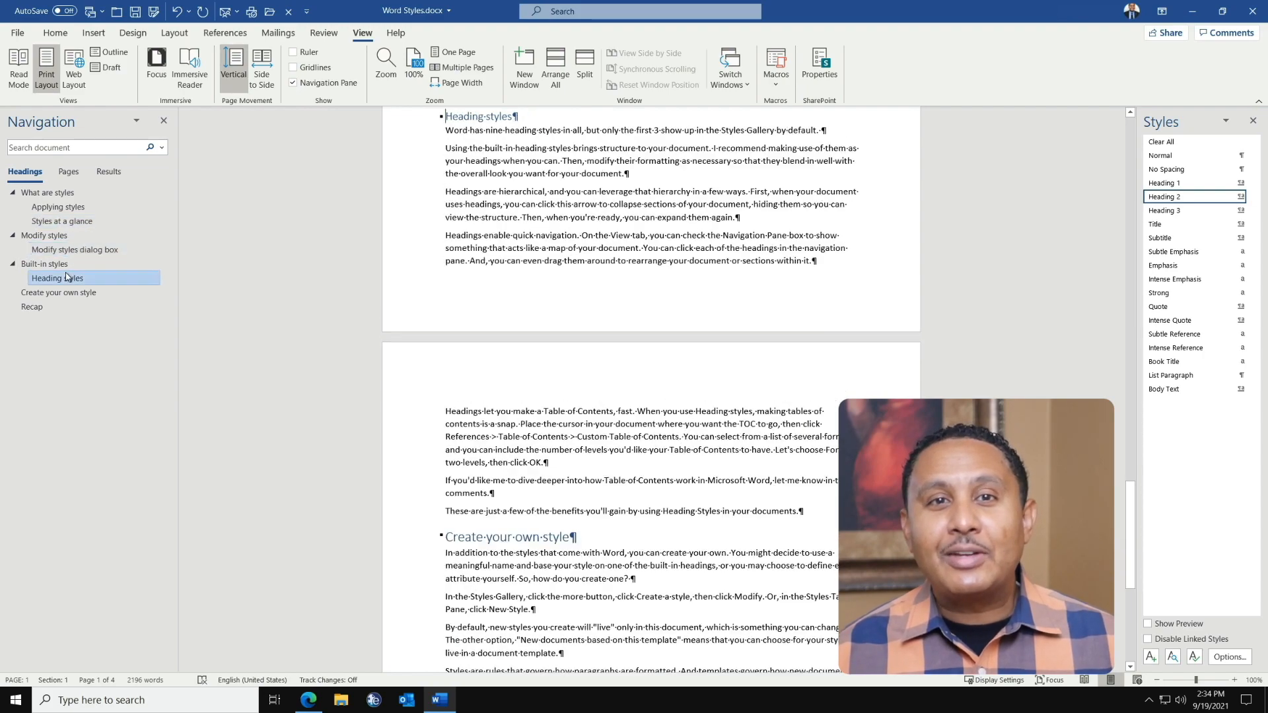
Step: Try moving the "Applying styles" section below "Styles at a glance" in the document outline and return it to its original place
left_click(64, 208)
left_click_drag(64, 208, 64, 227)
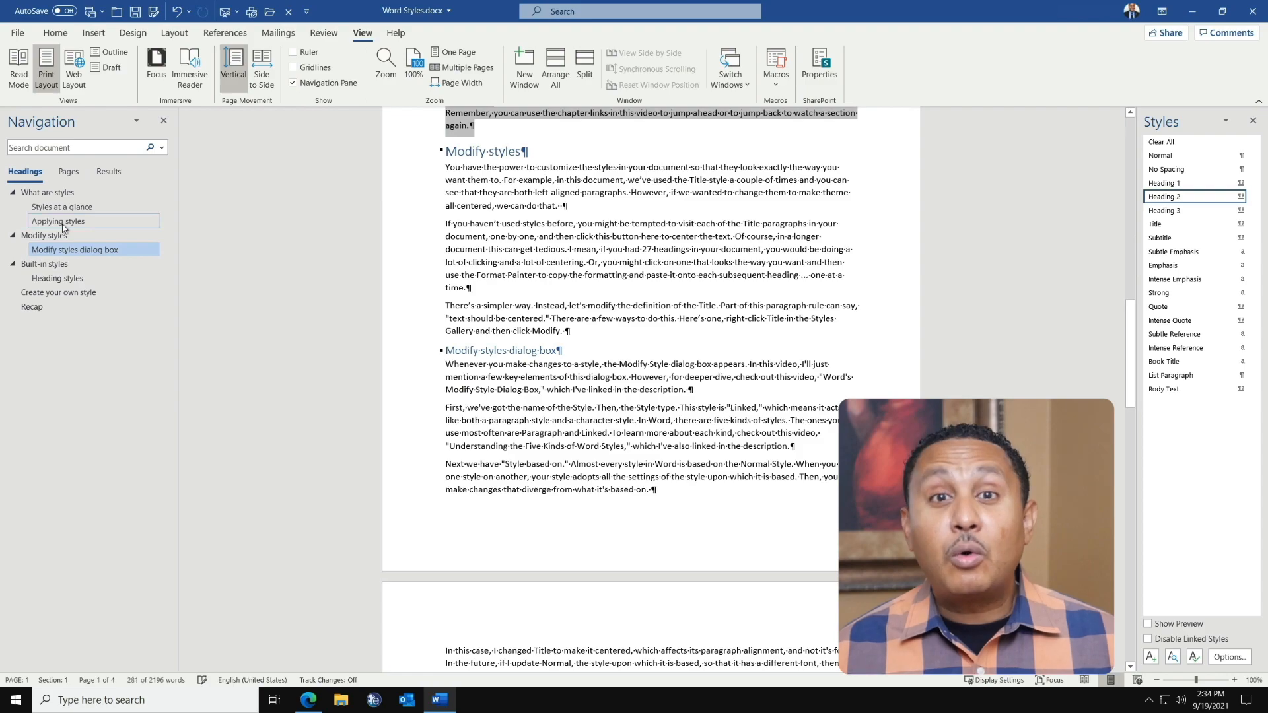
left_click_drag(63, 218, 64, 203)
Step: Insert two empty paragraphs above the "What are styles" heading and apply the Normal style to the first one
left_click(61, 194)
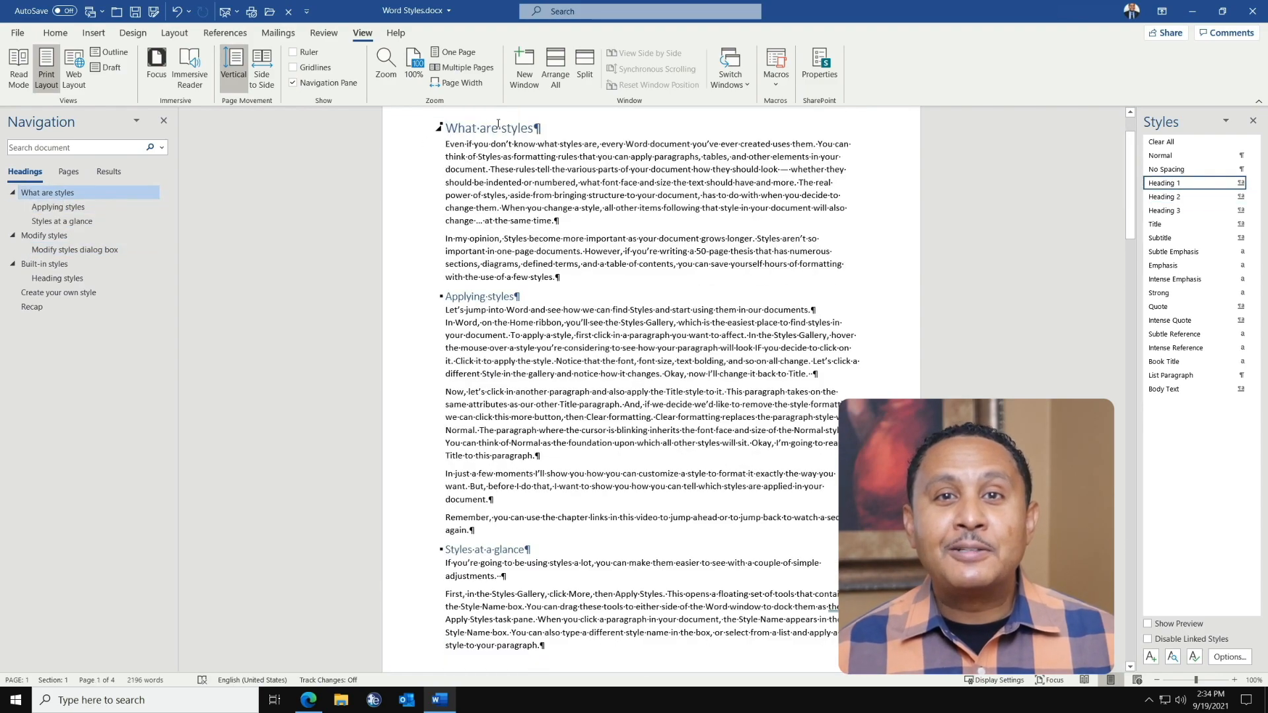
key("Return")
key("Return")
key("Up")
key("Up")
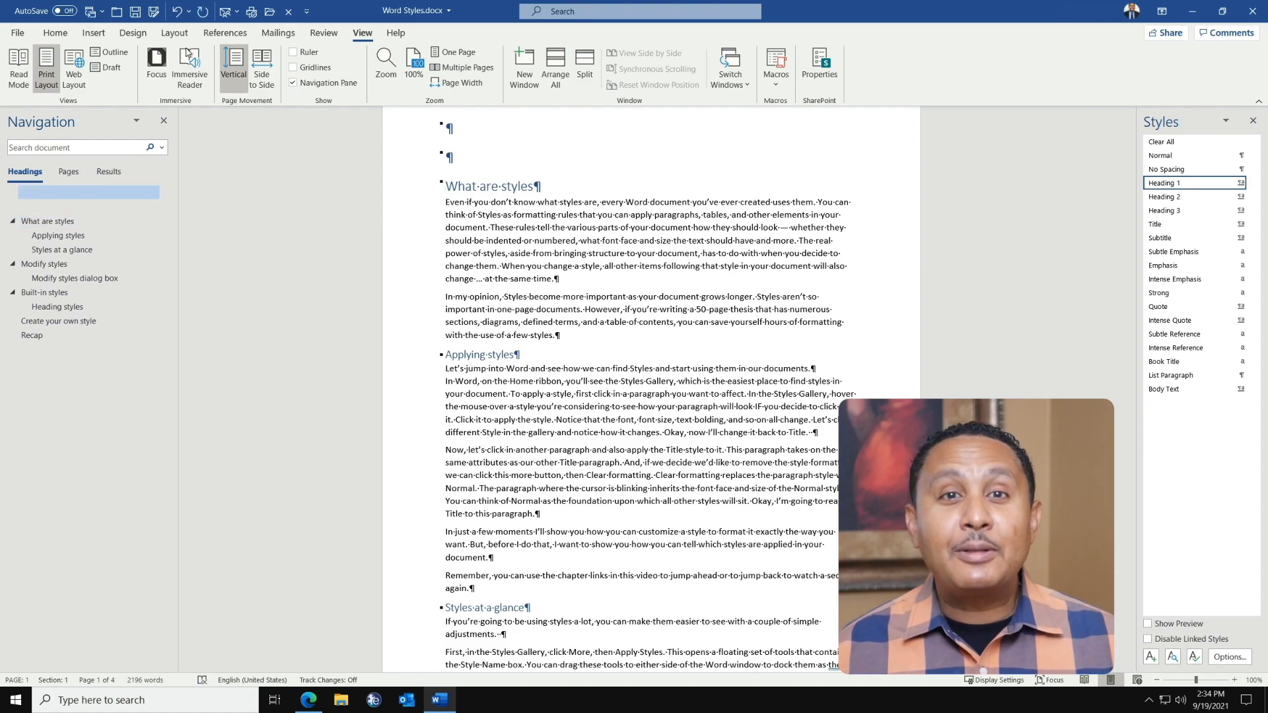
left_click(56, 33)
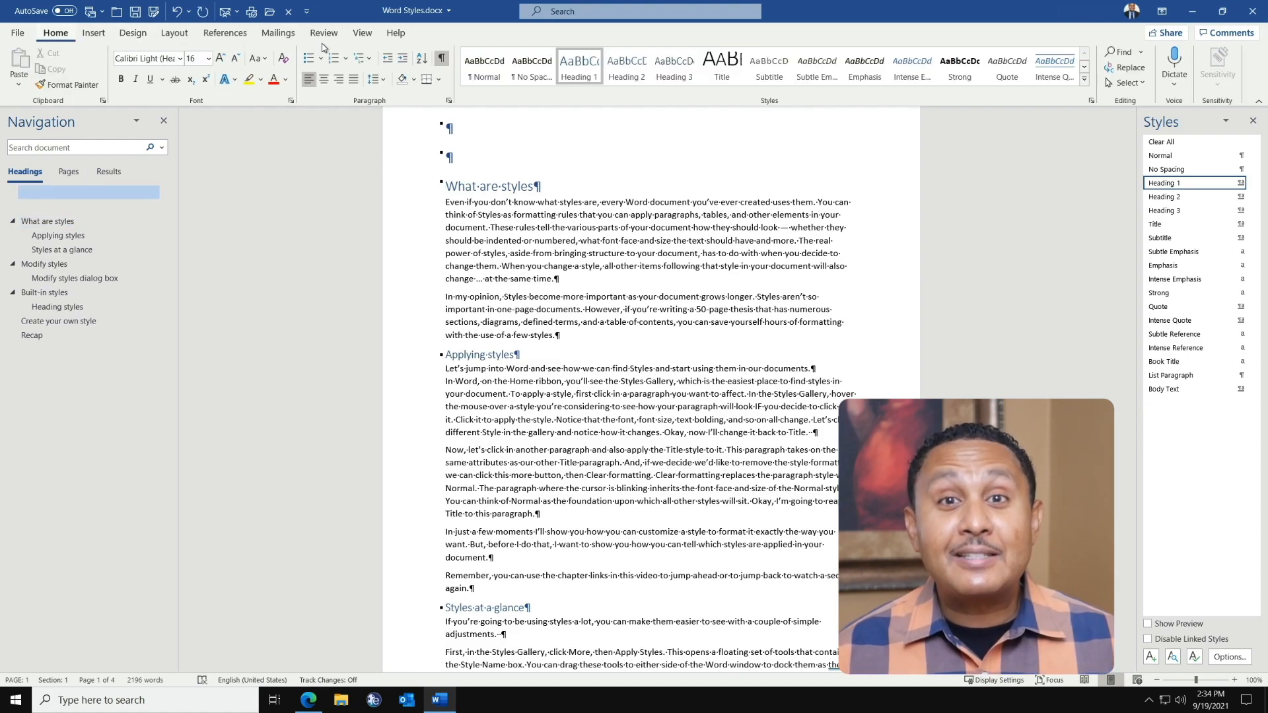
left_click(488, 67)
scroll(491, 140, "up", 2)
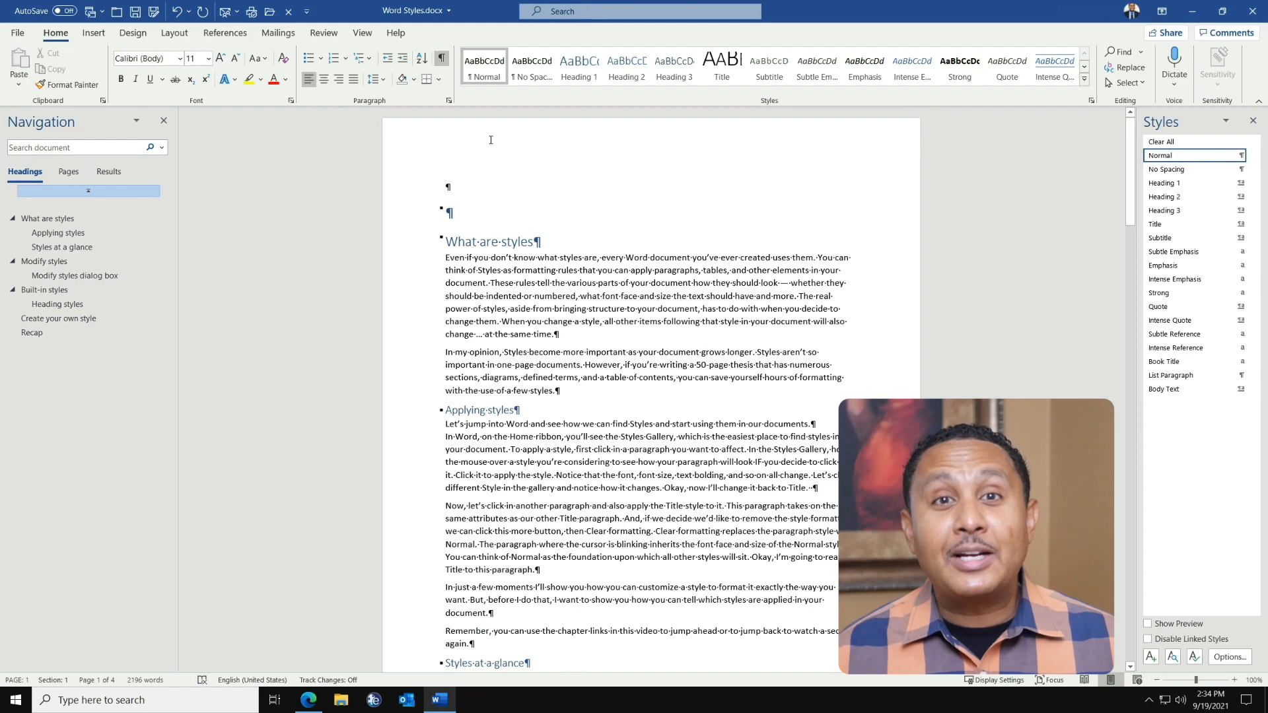
Step: Insert a custom table of contents in the first empty paragraph, using the Formal format and 2 levels
left_click(225, 33)
left_click(25, 69)
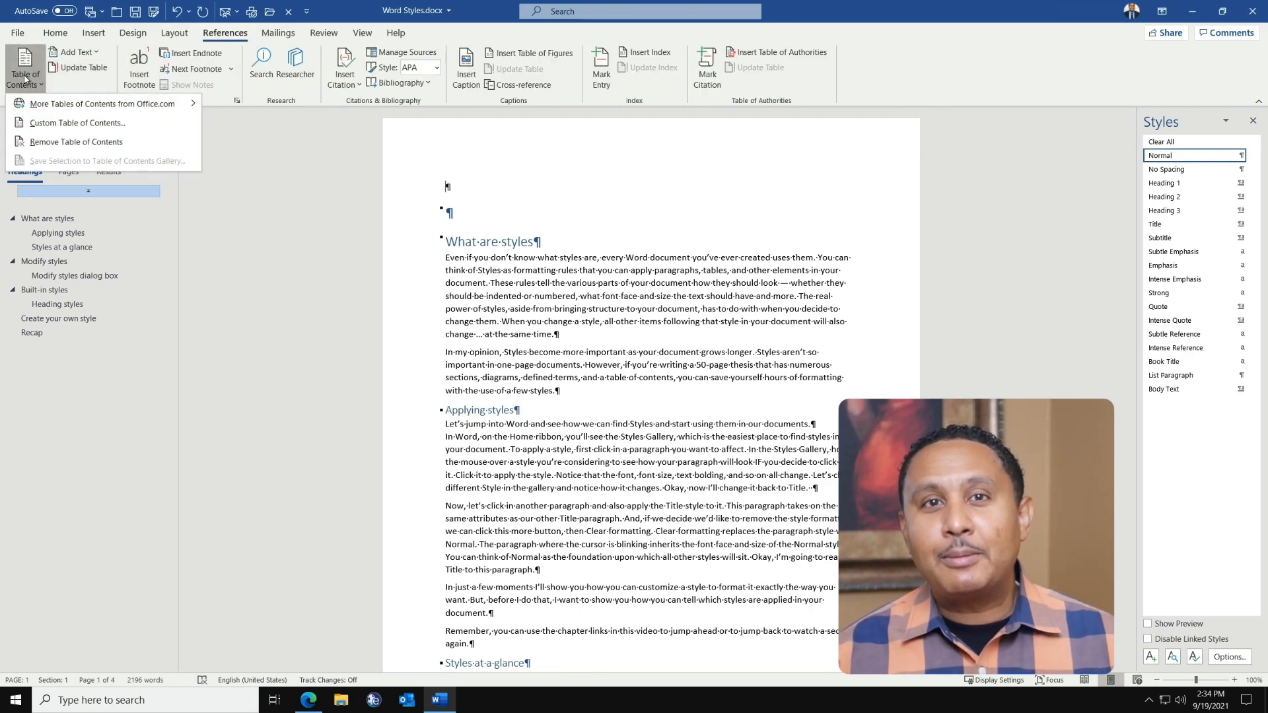
left_click(39, 101)
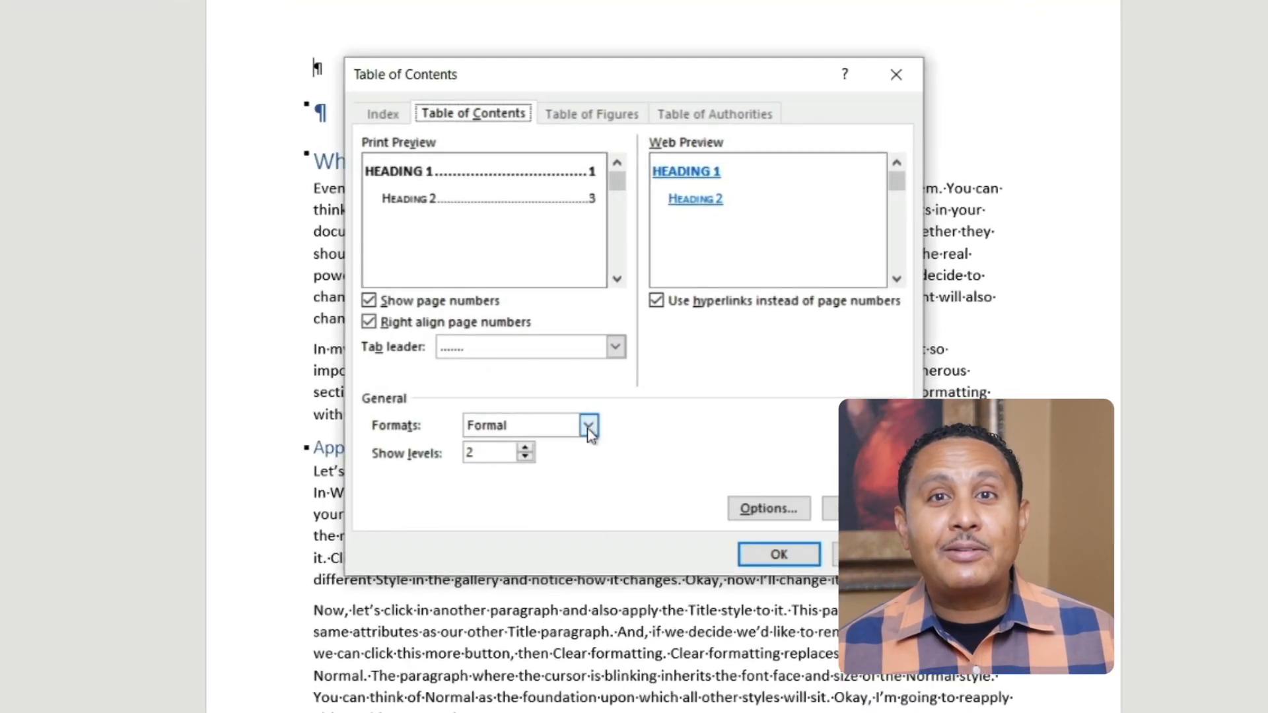
left_click(588, 428)
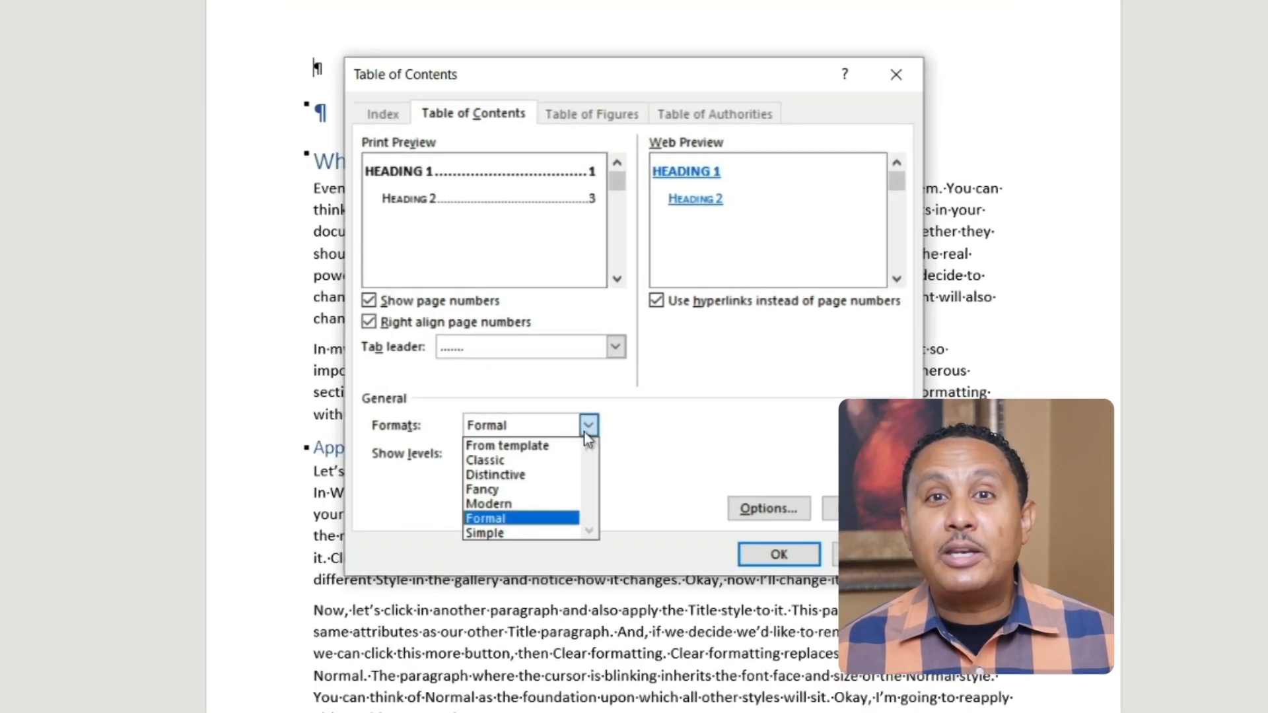
left_click(567, 519)
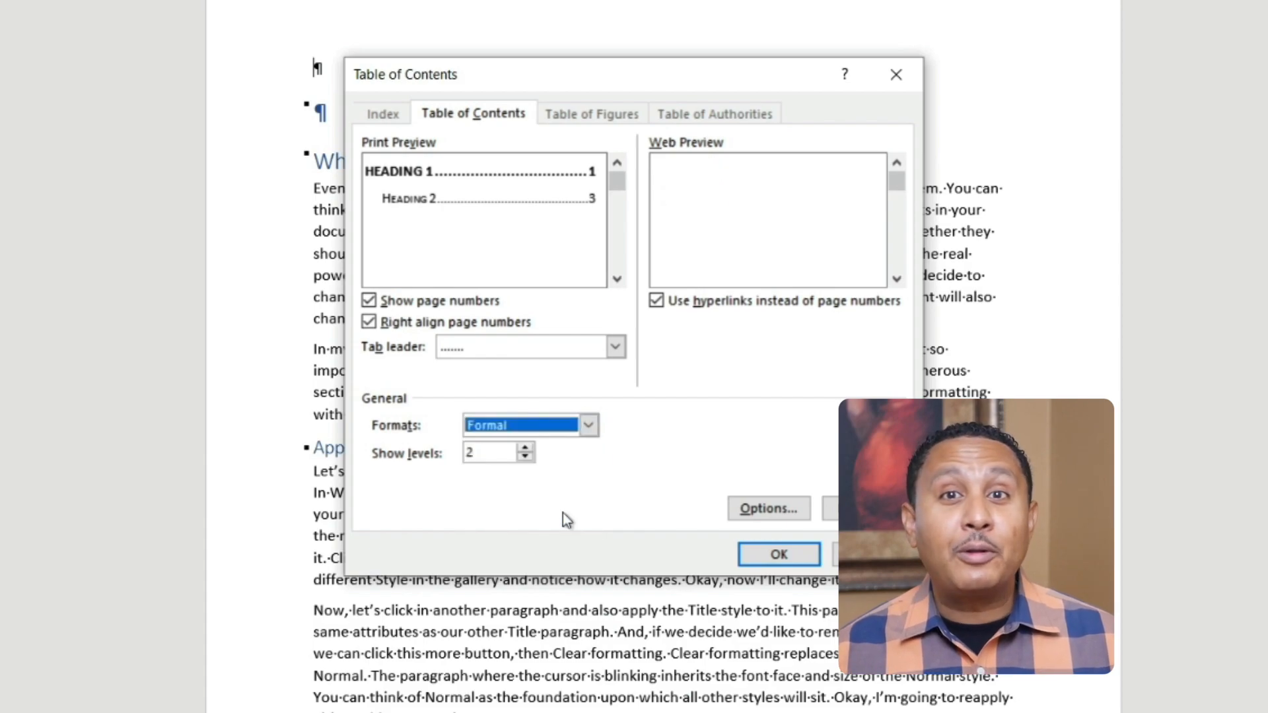
left_click(526, 448)
left_click(527, 458)
left_click(778, 554)
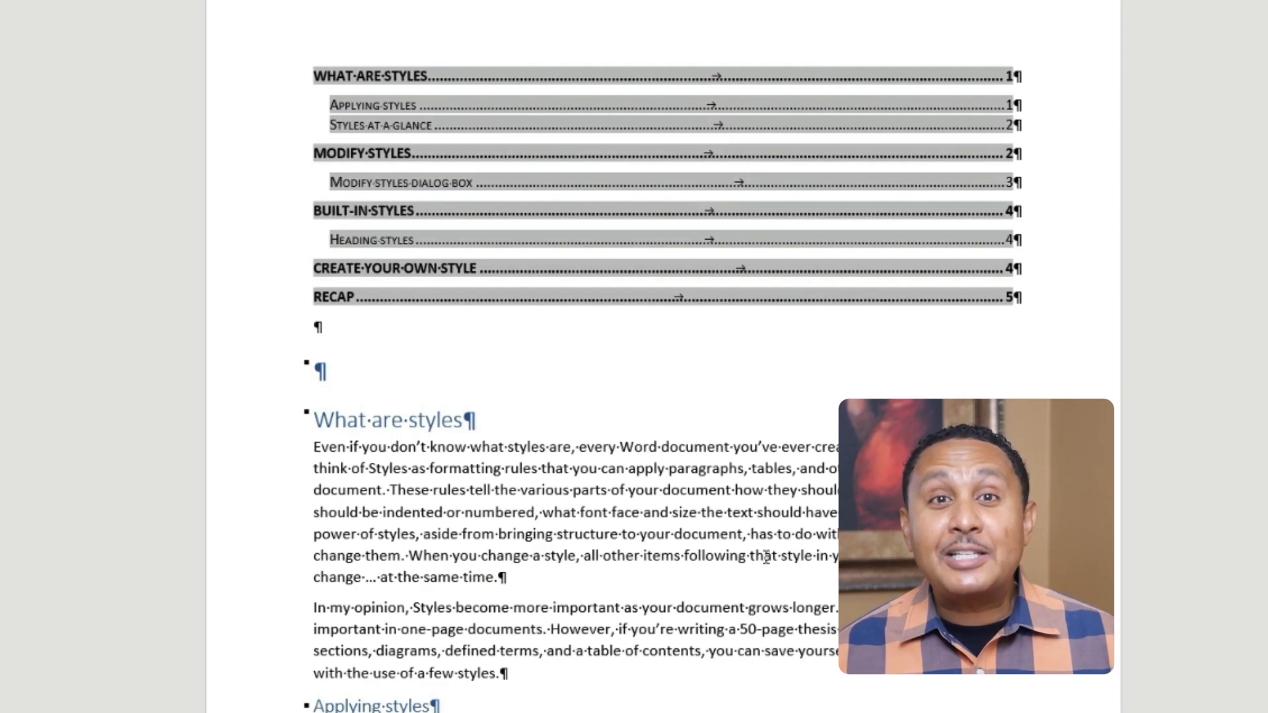